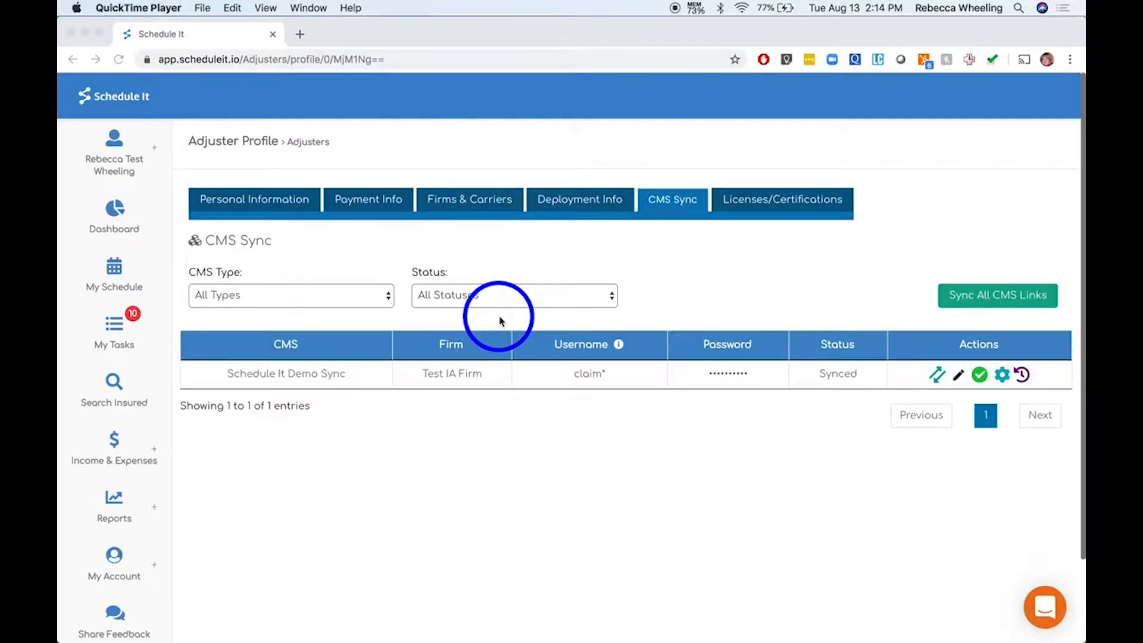
- Open the My Tasks list and look through its pending claims
left_click(117, 333)
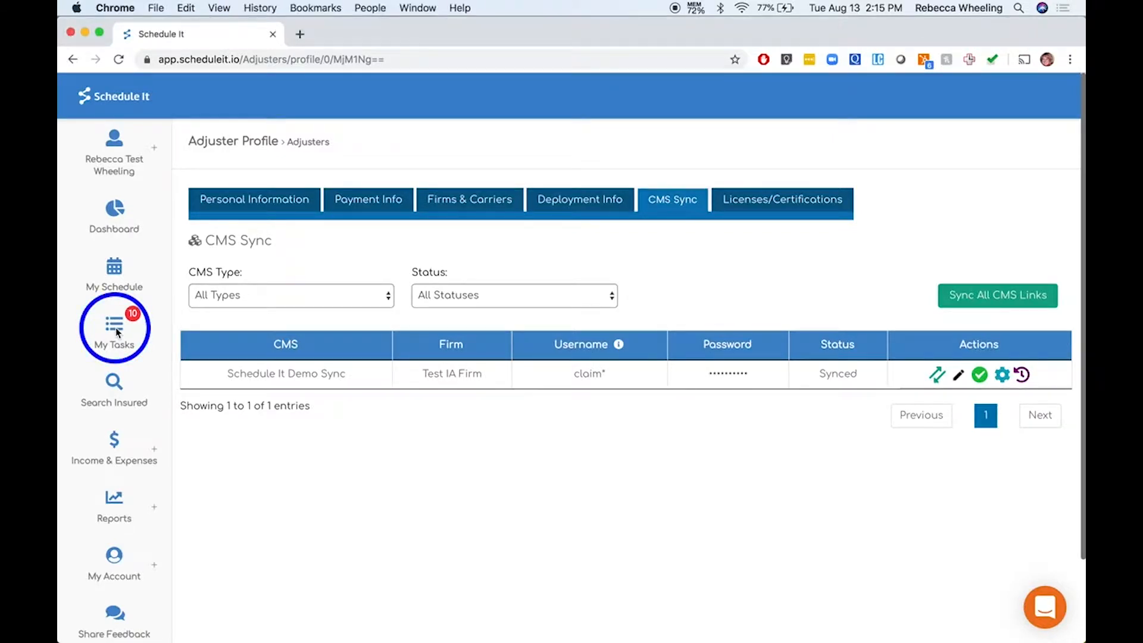
left_click(118, 332)
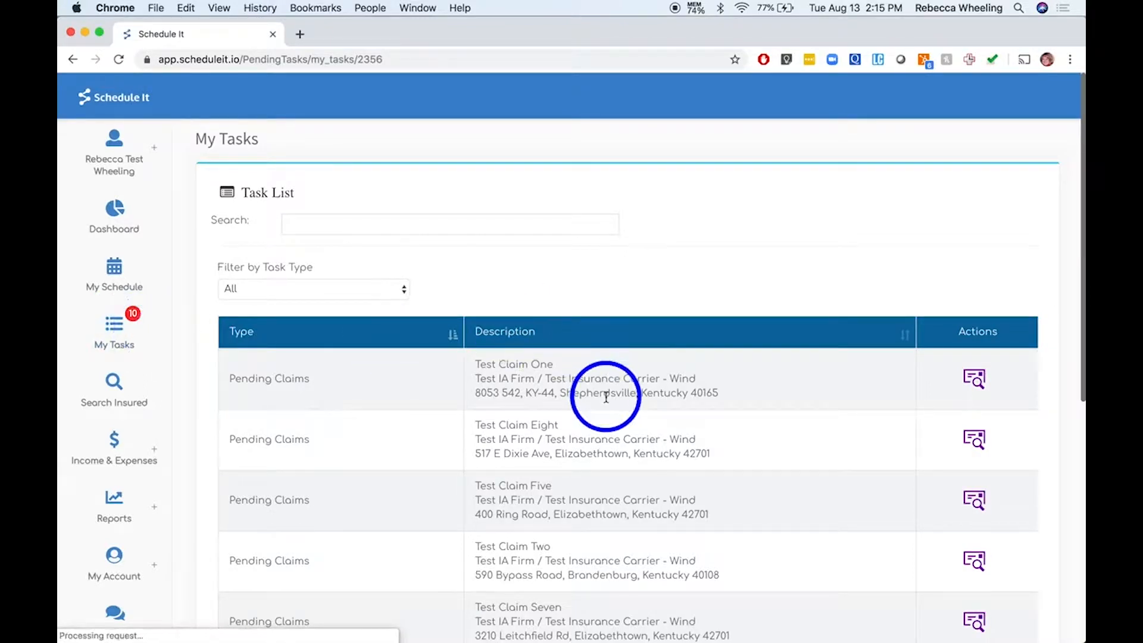
scroll(607, 401, "down", 2)
scroll(606, 401, "down", 3)
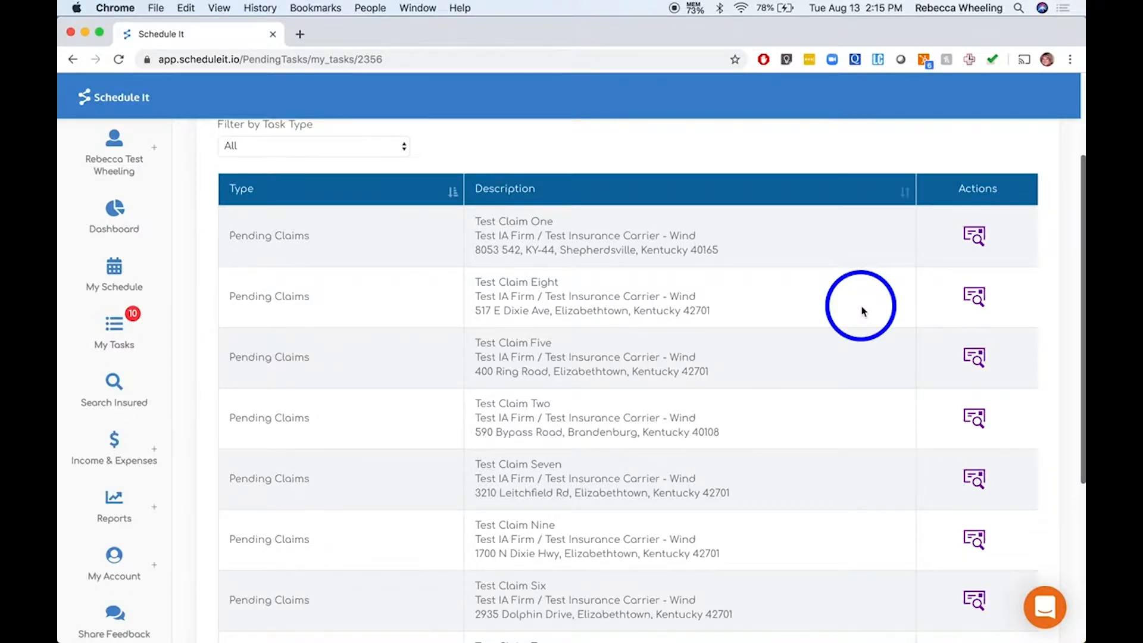
- Process the pending claim Test Claim One with the action Needs Inspection and save it
left_click(974, 236)
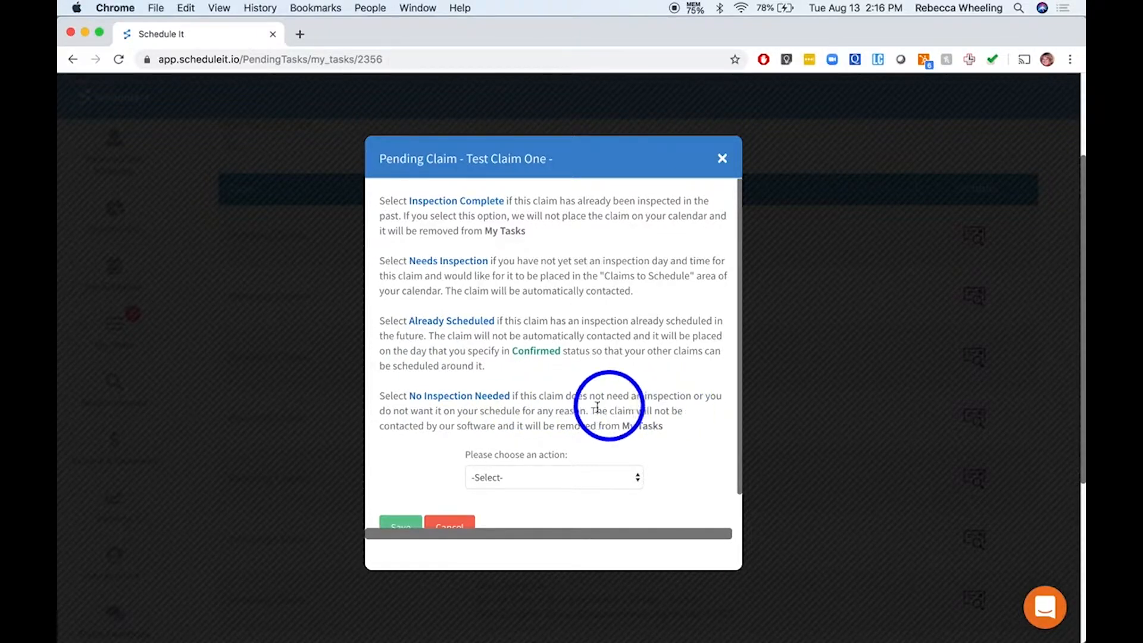
left_click(536, 477)
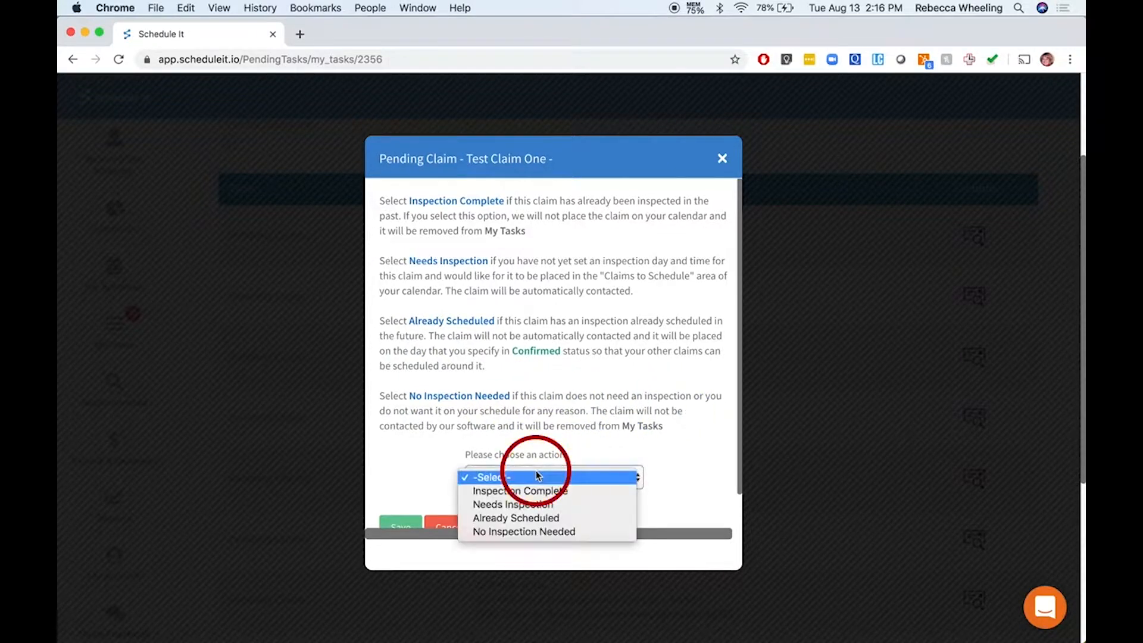
left_click(531, 505)
scroll(441, 411, "down", 2)
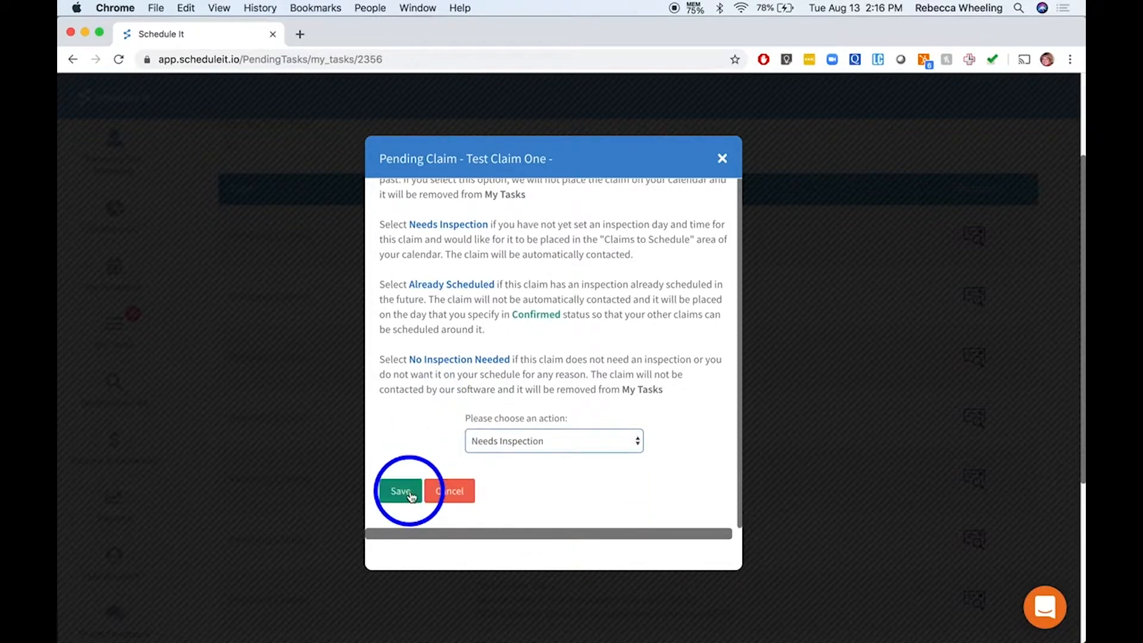
left_click(408, 496)
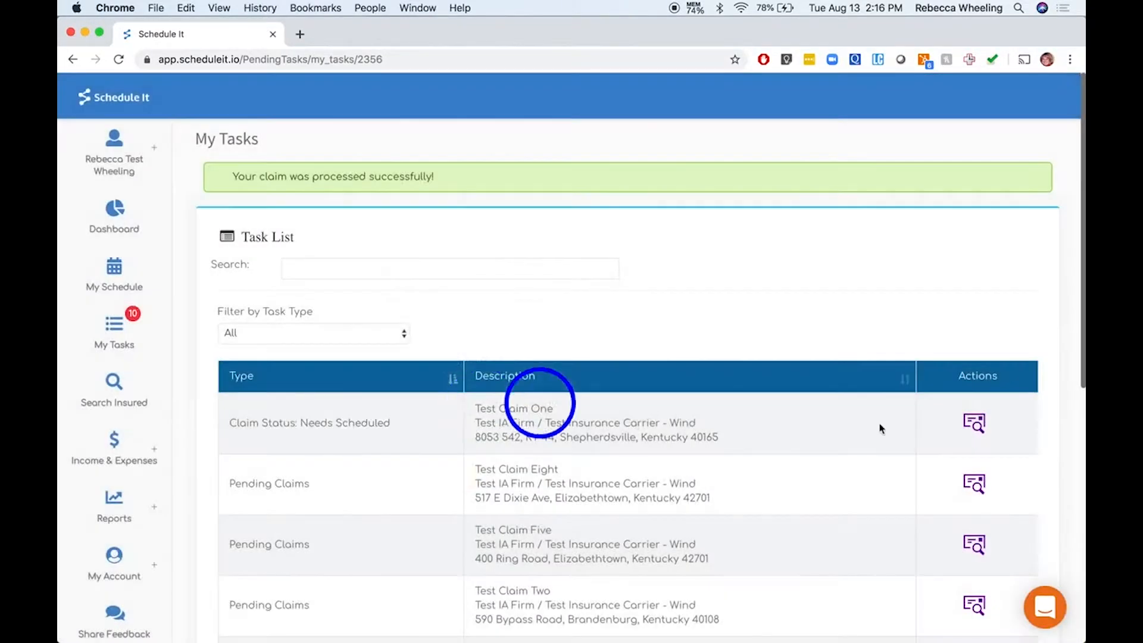
- Open the pending claim Test Claim Eight and choose the action Already Scheduled
scroll(667, 462, "down", 3)
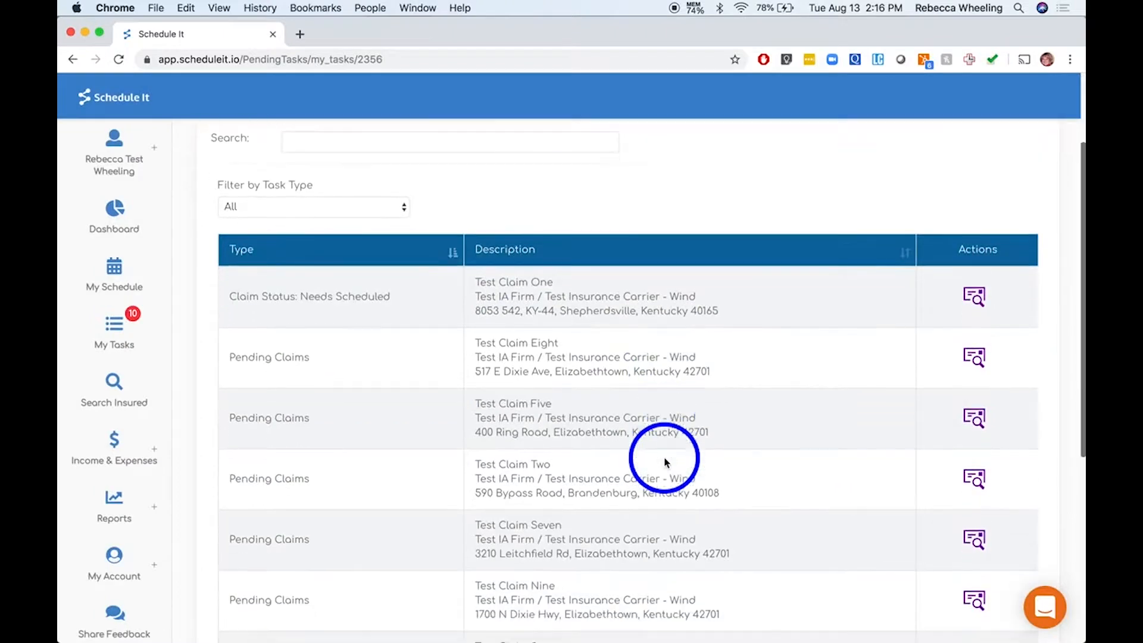
left_click(973, 365)
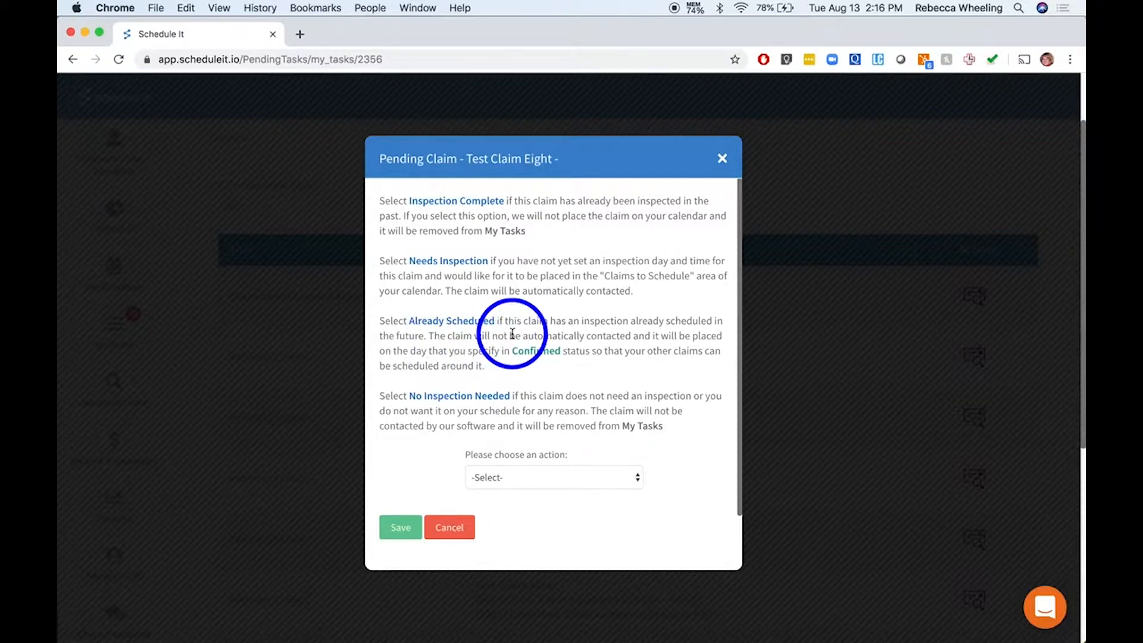
left_click(522, 477)
left_click(515, 518)
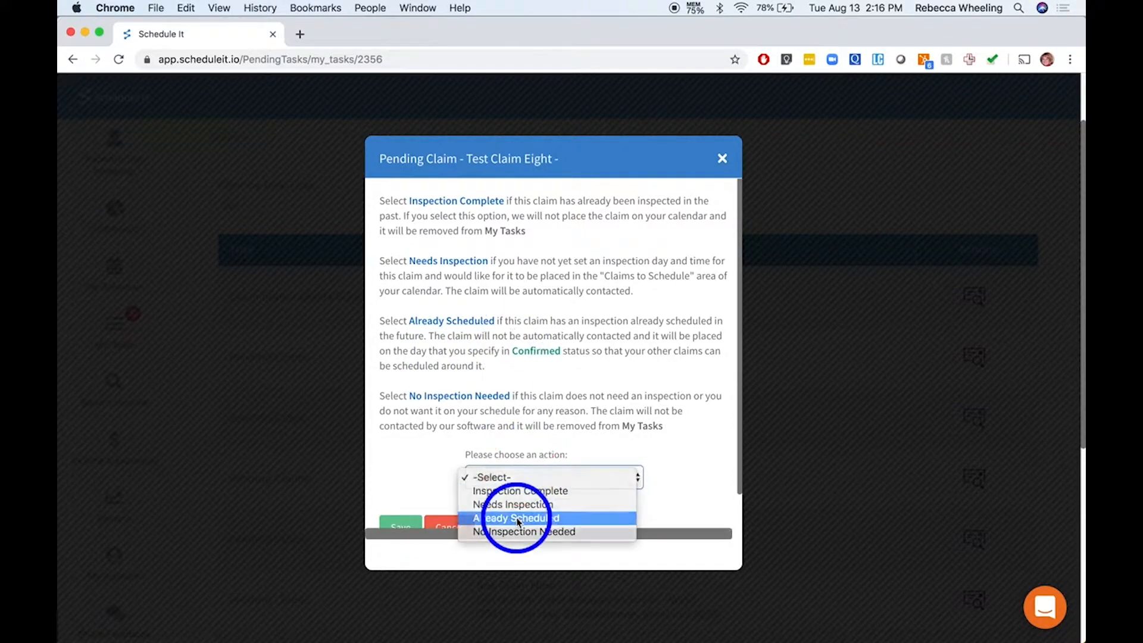
scroll(518, 396, "down", 2)
scroll(517, 396, "down", 3)
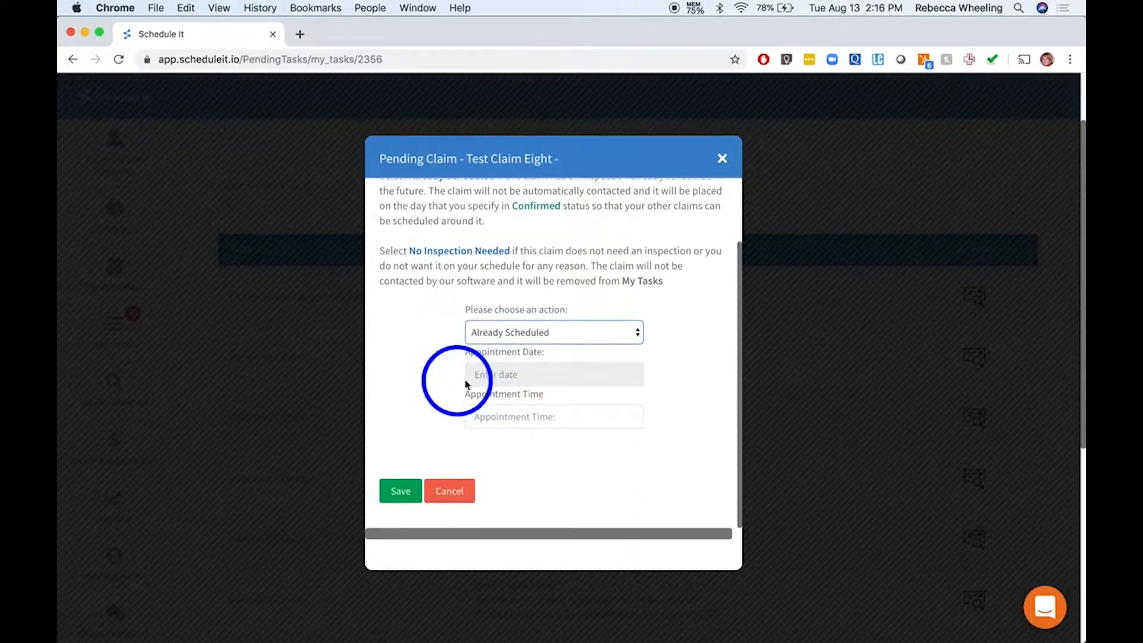
- Set Test Claim Eight's appointment to 2019-08-16 at 8:00 AM and save the claim
left_click(493, 378)
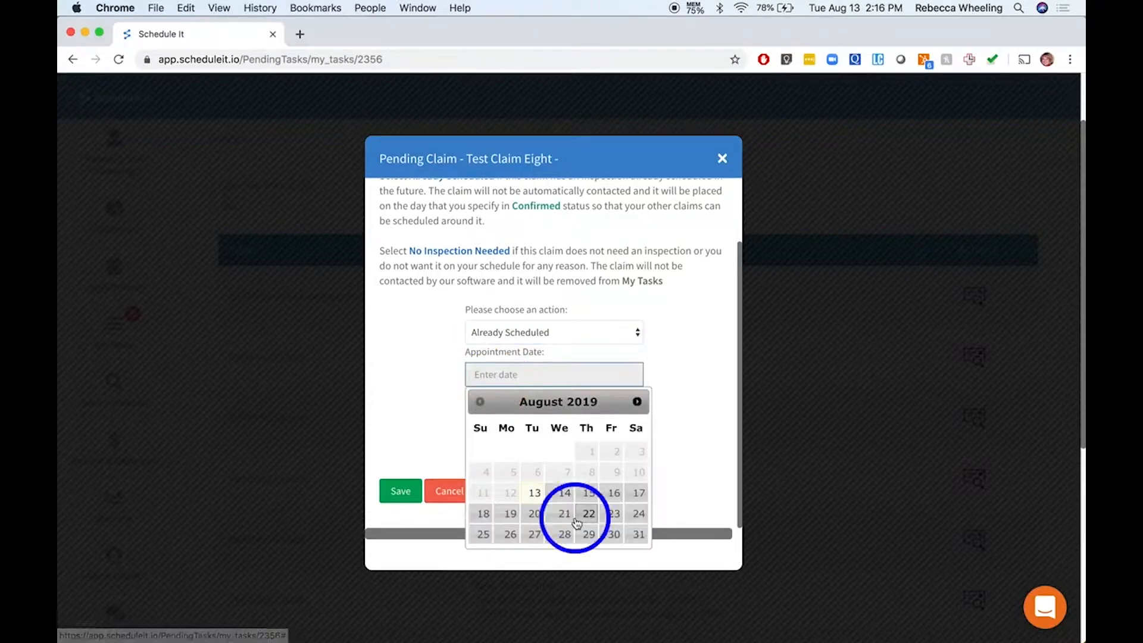
left_click(611, 494)
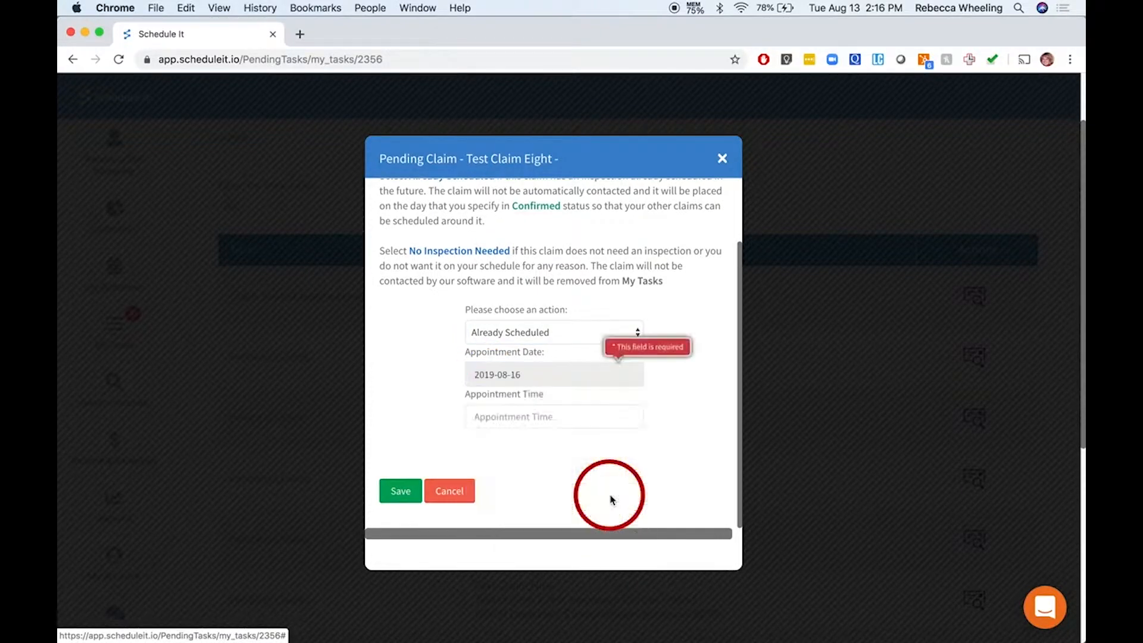
left_click(475, 418)
left_click(491, 478)
left_click(562, 475)
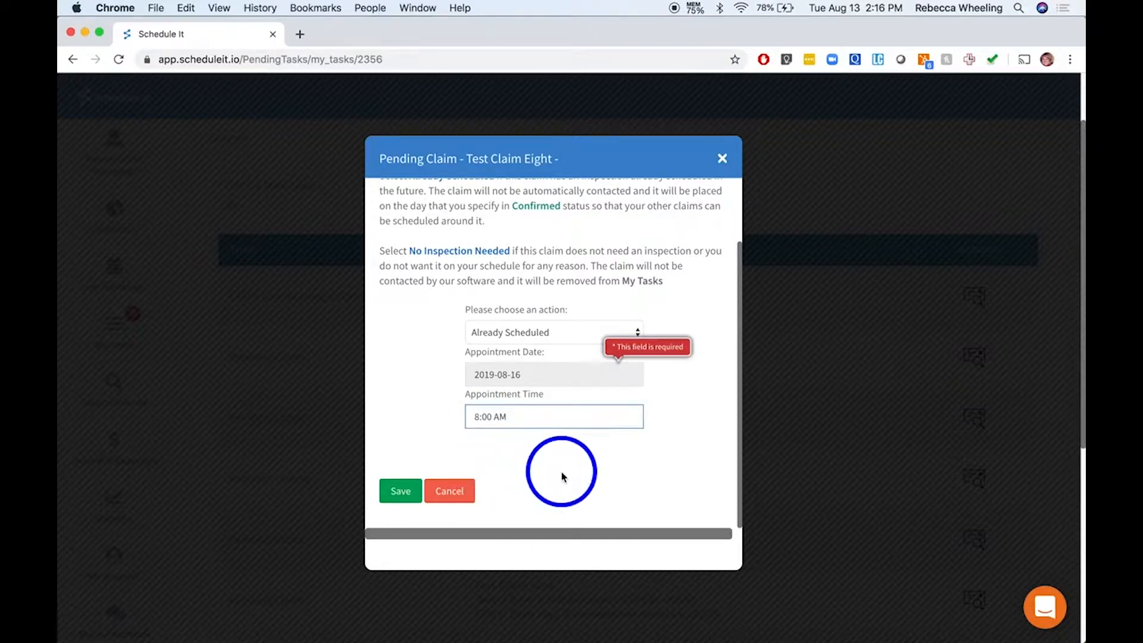
left_click(404, 490)
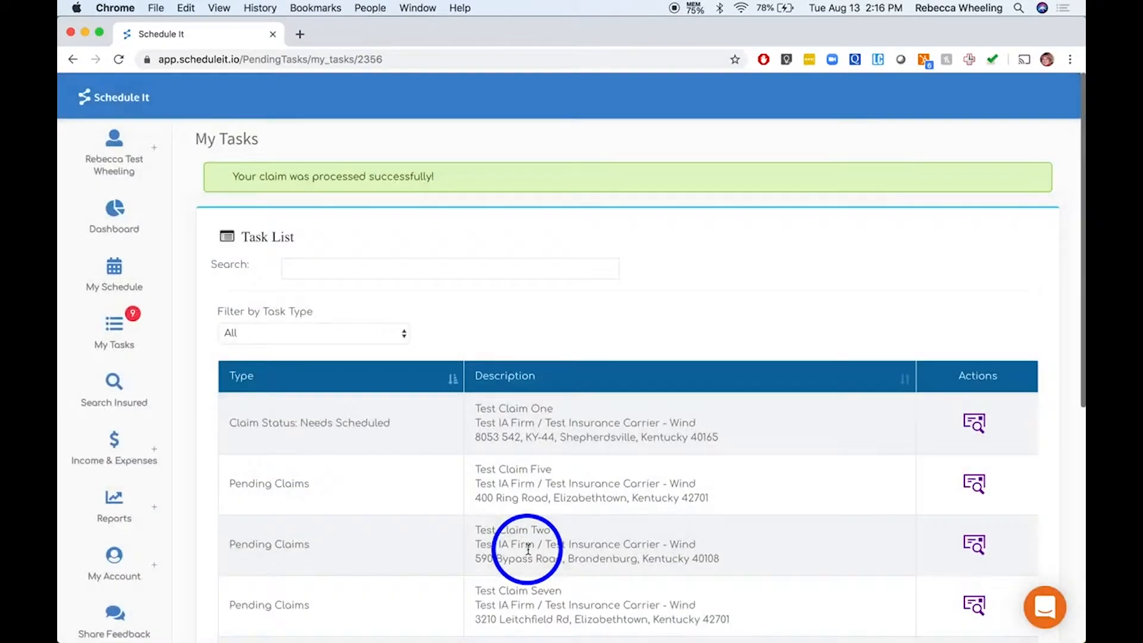
- Process the pending claim Test Claim Five with the action No Inspection Needed and save it
scroll(528, 550, "down", 1)
scroll(528, 550, "down", 5)
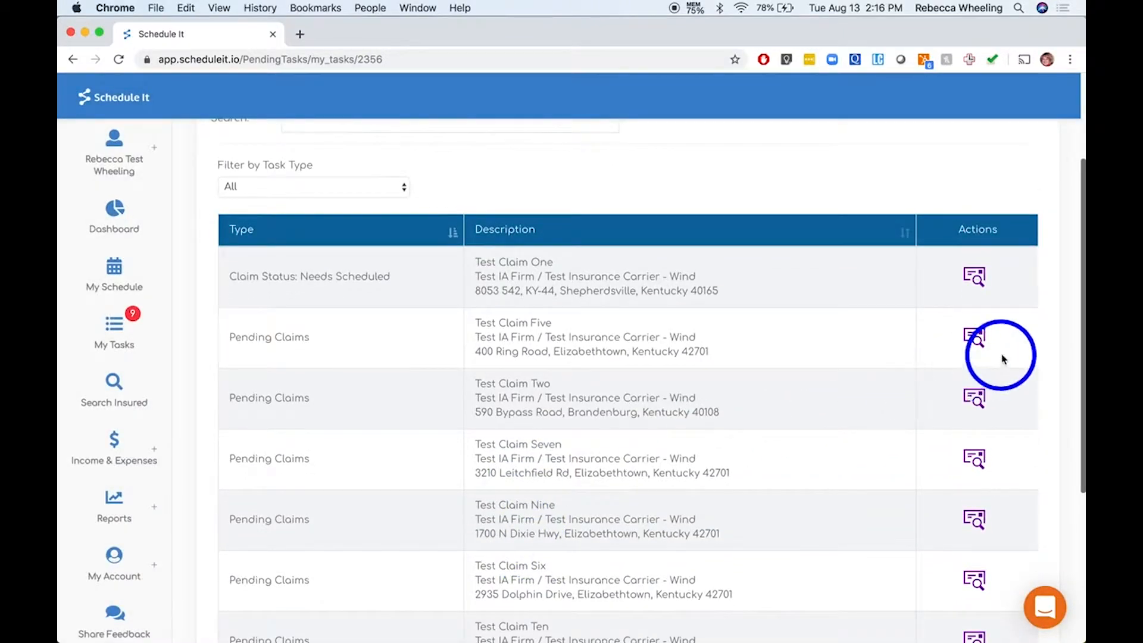
left_click(976, 339)
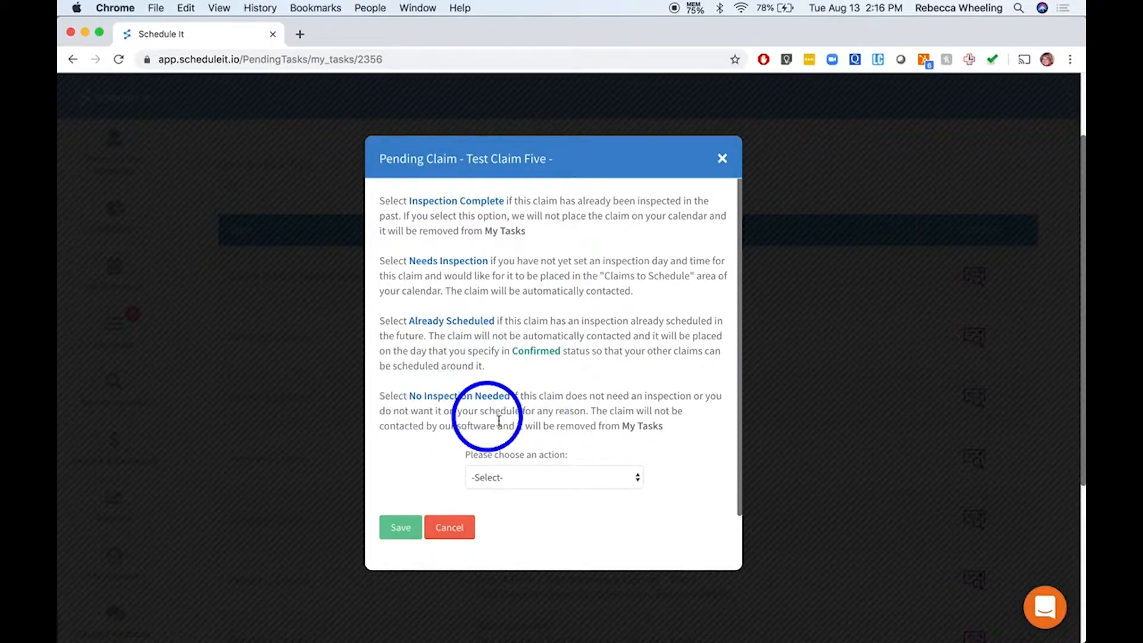
left_click(529, 489)
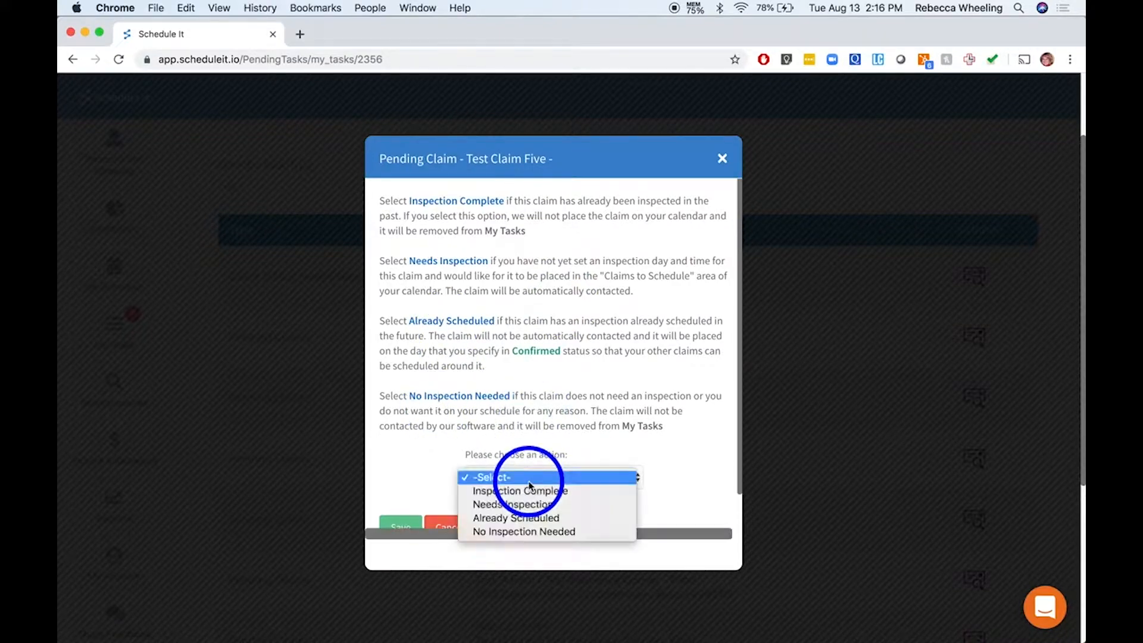
left_click(527, 532)
scroll(524, 528, "down", 2)
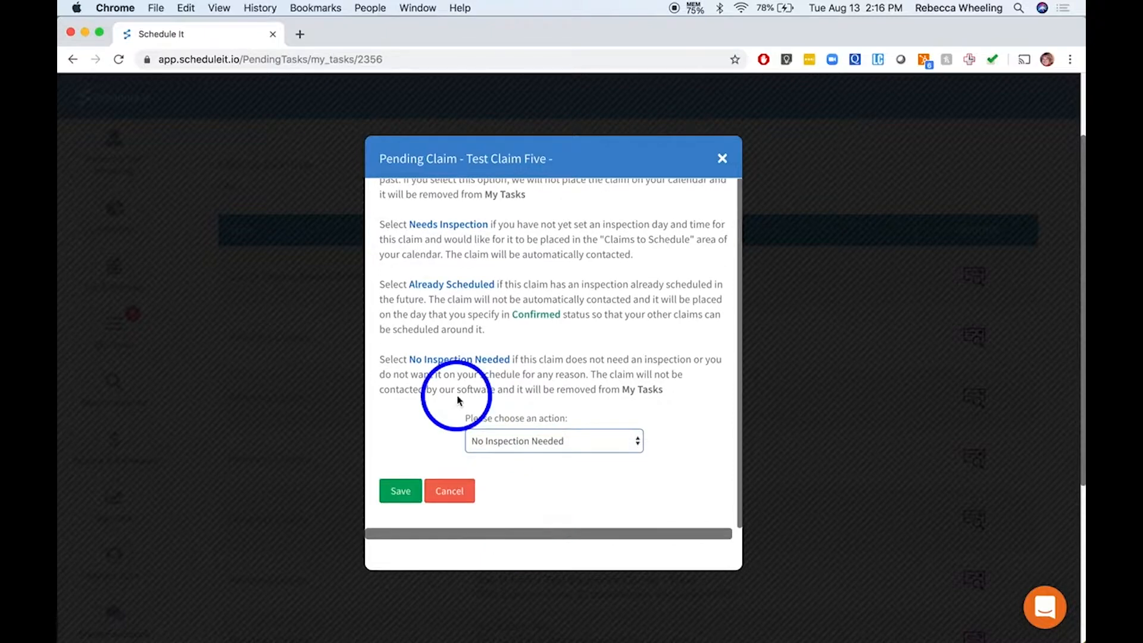
left_click(400, 492)
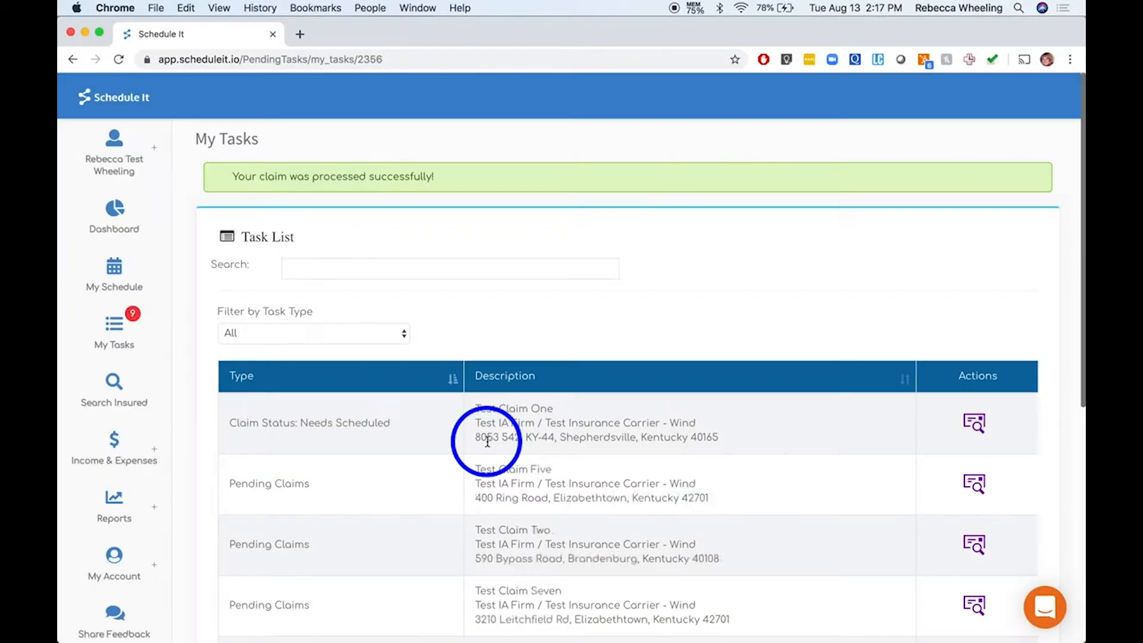
- Process the pending claim Test Claim Two with the action Needs Inspection and save it
scroll(809, 477, "down", 2)
scroll(809, 476, "down", 5)
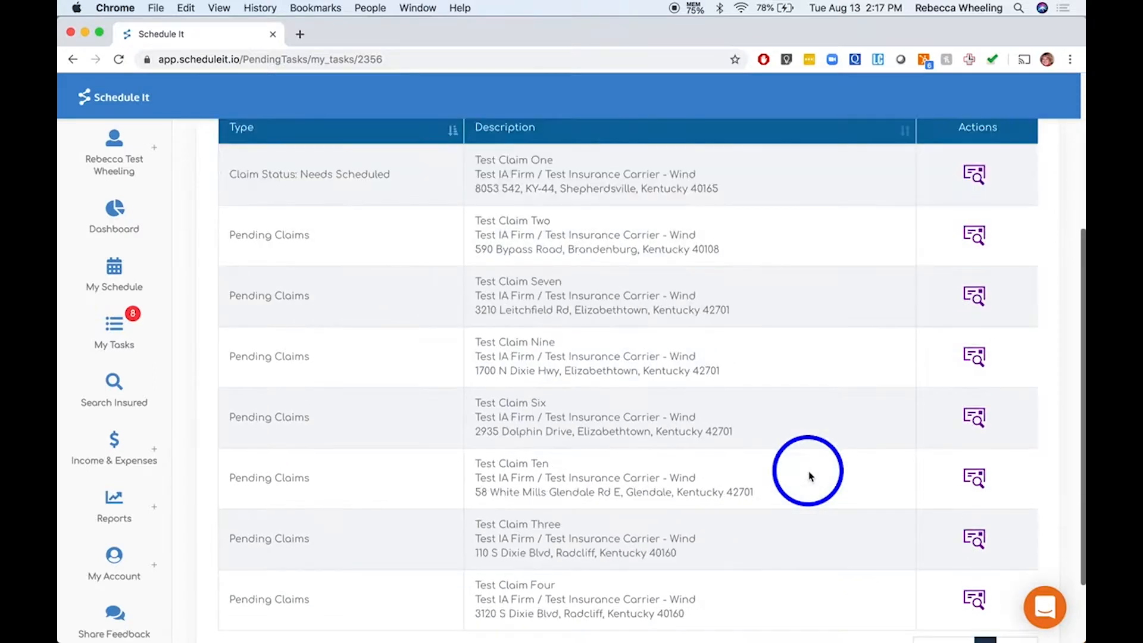
left_click(975, 230)
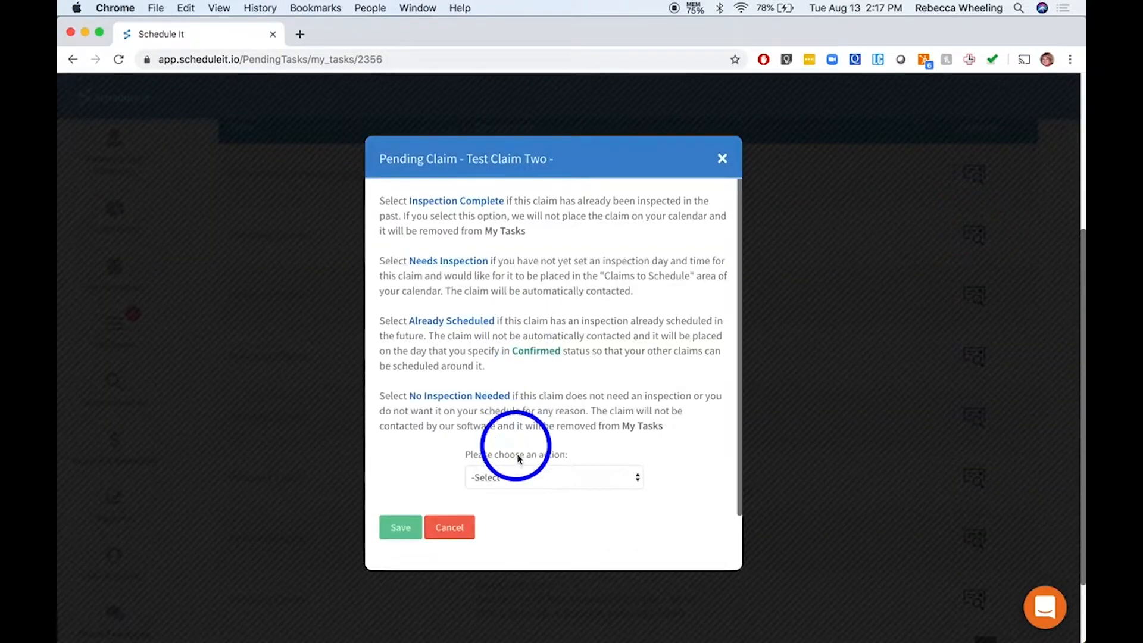
left_click(516, 476)
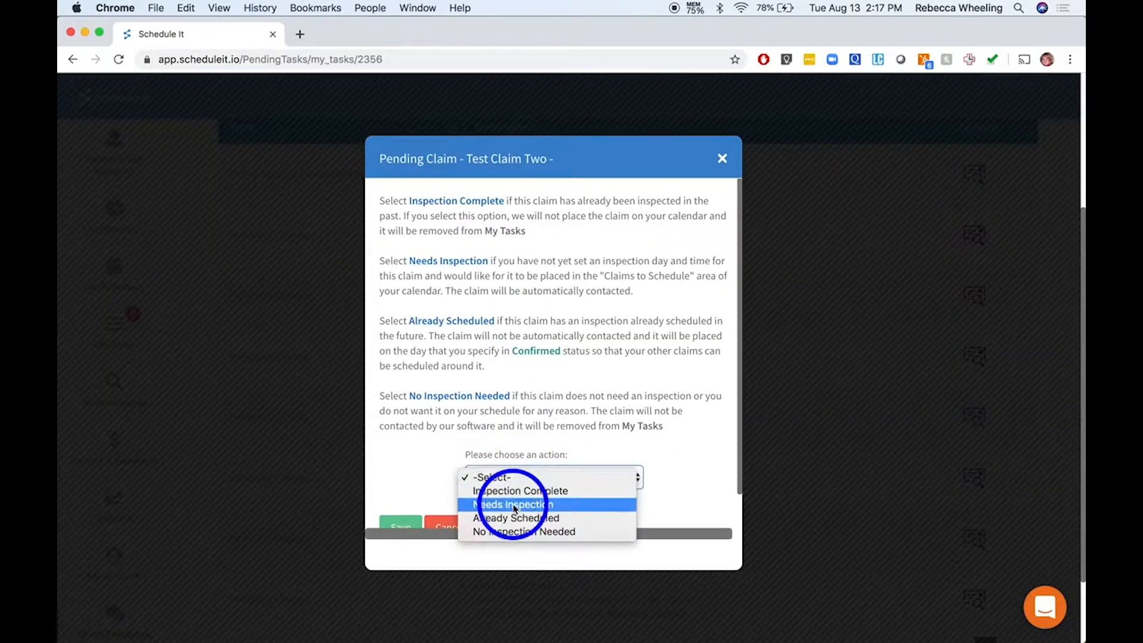
left_click(513, 505)
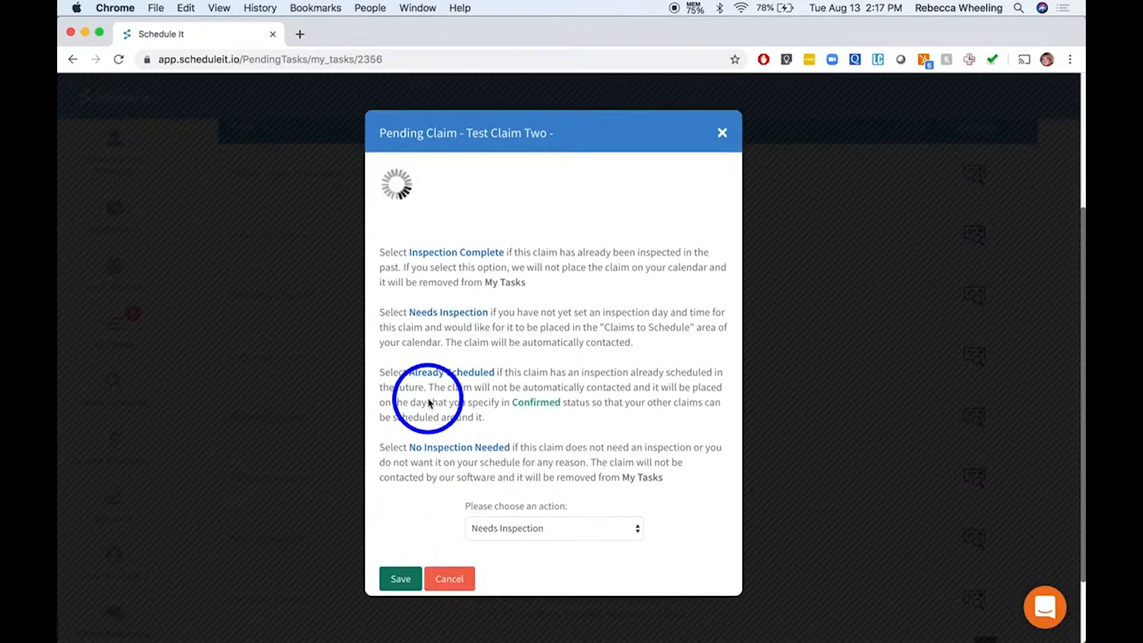
- Process the pending claim Test Claim Seven with the action Needs Inspection and save it
scroll(426, 399, "down", 4)
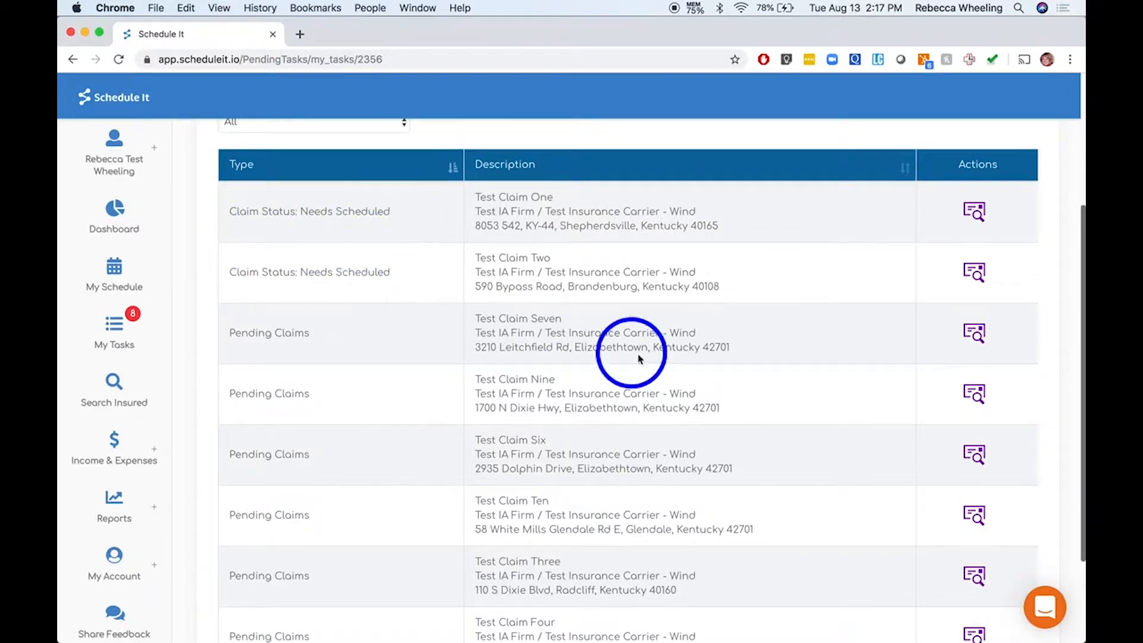
left_click(973, 333)
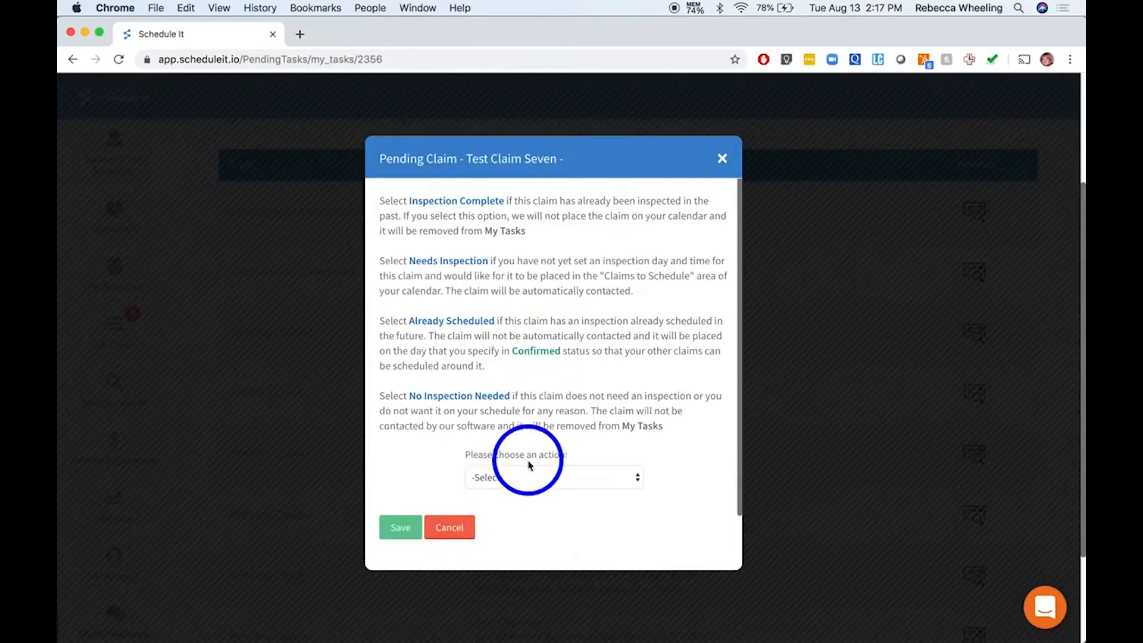
left_click(530, 467)
left_click(524, 505)
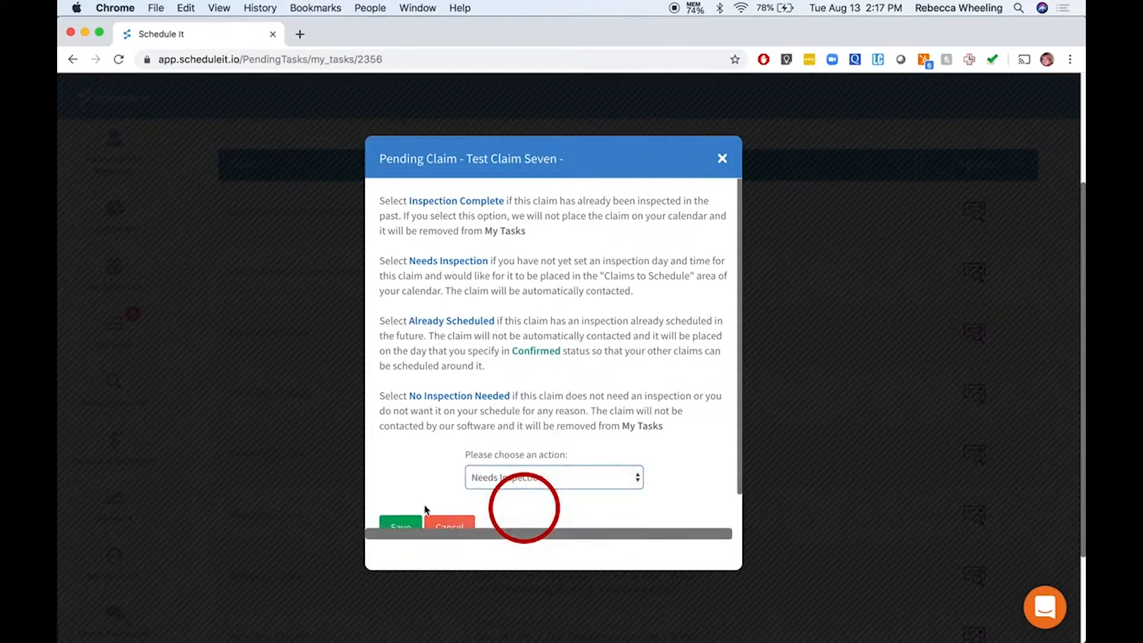
left_click(405, 524)
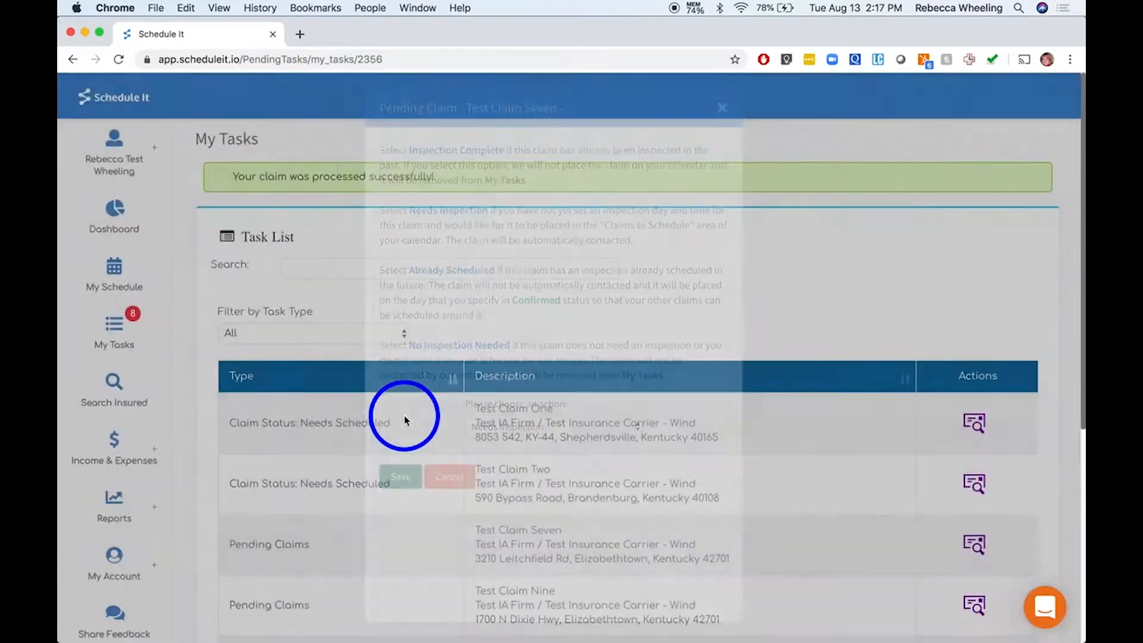
- Process the pending claim Test Claim Nine with the action Needs Inspection and save it
scroll(406, 420, "down", 4)
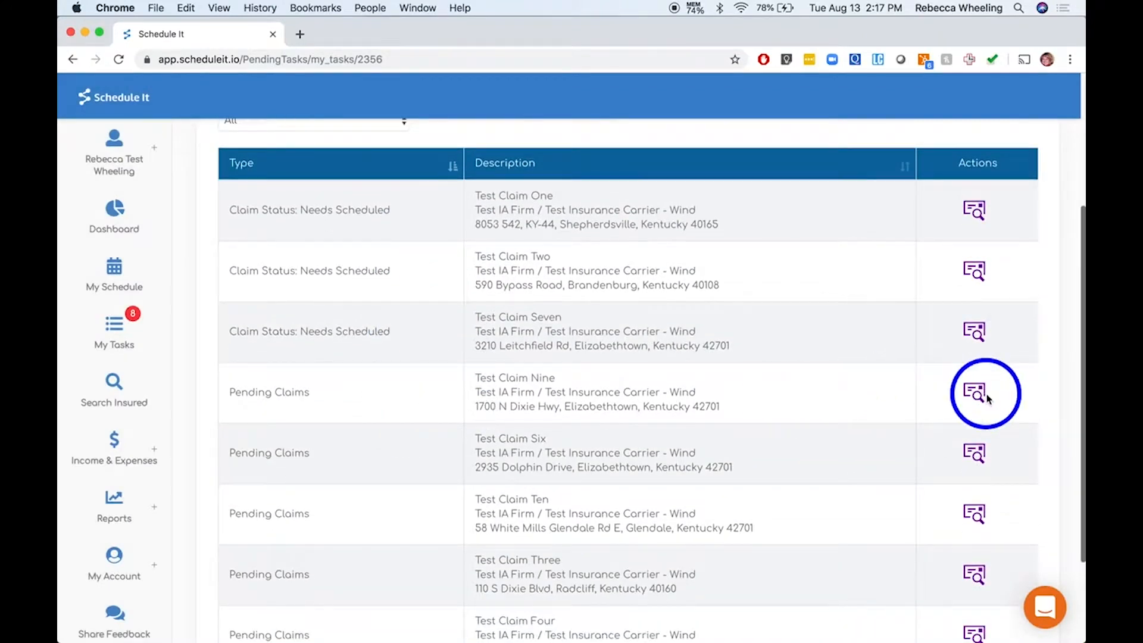
left_click(977, 393)
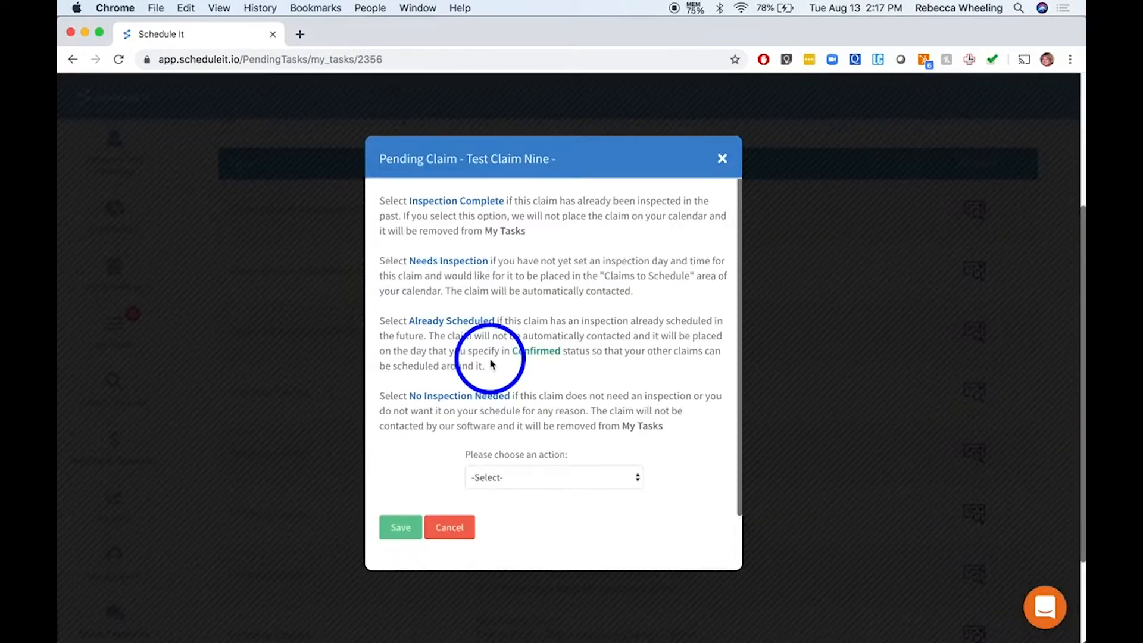
left_click(491, 483)
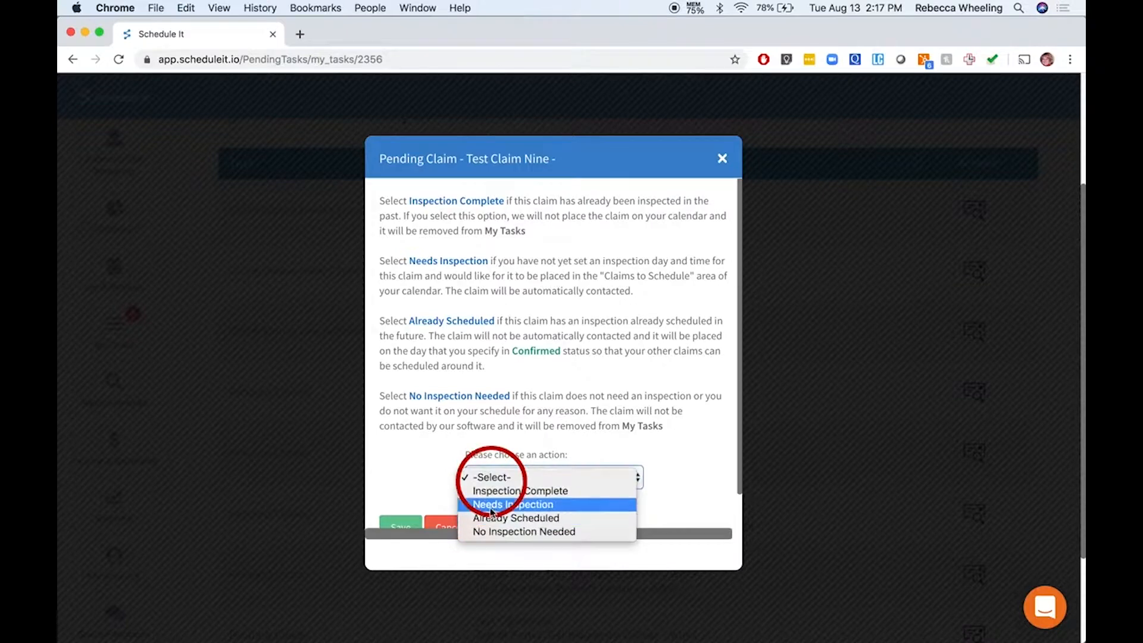
left_click(489, 502)
scroll(426, 489, "down", 1)
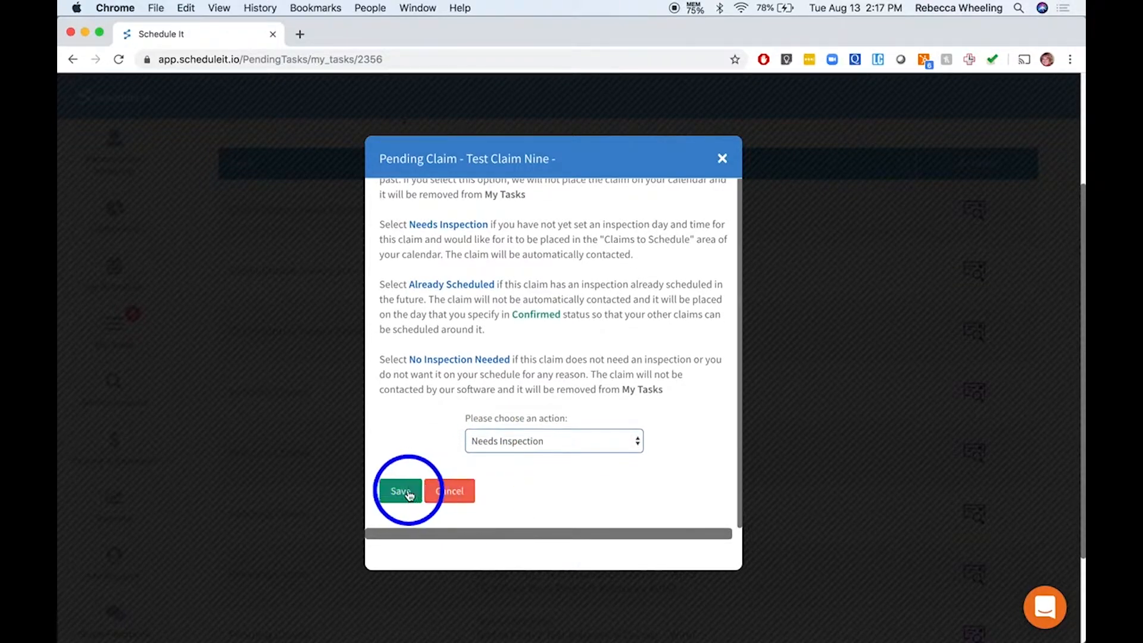
left_click(408, 490)
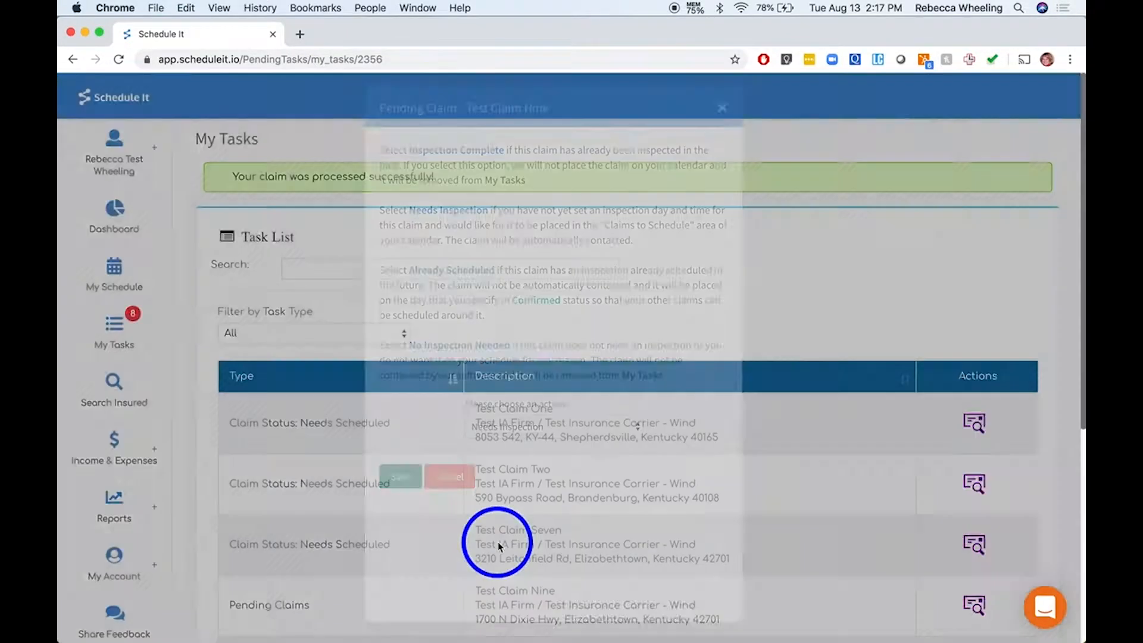
- Process the pending claim Test Claim Six with the action Needs Inspection and save it
scroll(489, 538, "down", 2)
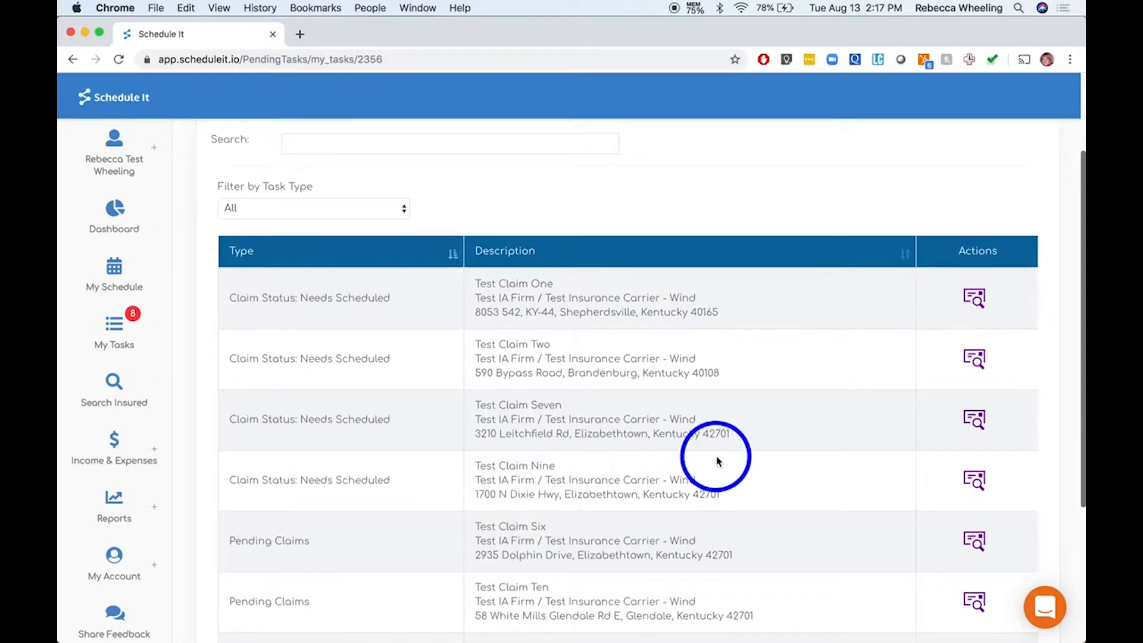
scroll(716, 460, "down", 3)
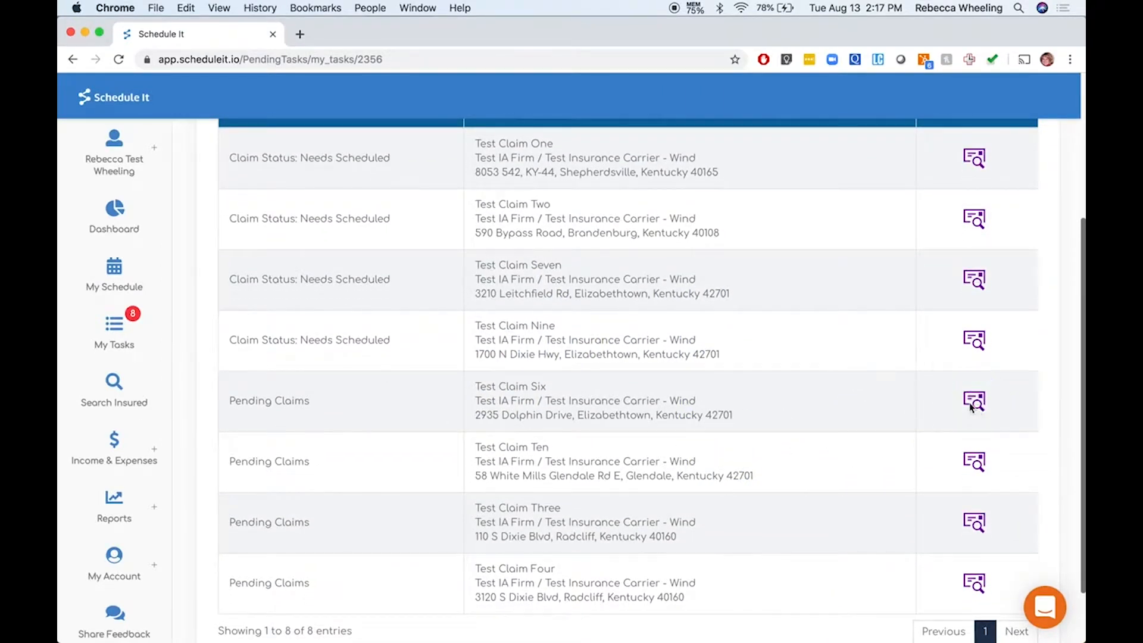
left_click(971, 401)
left_click(518, 476)
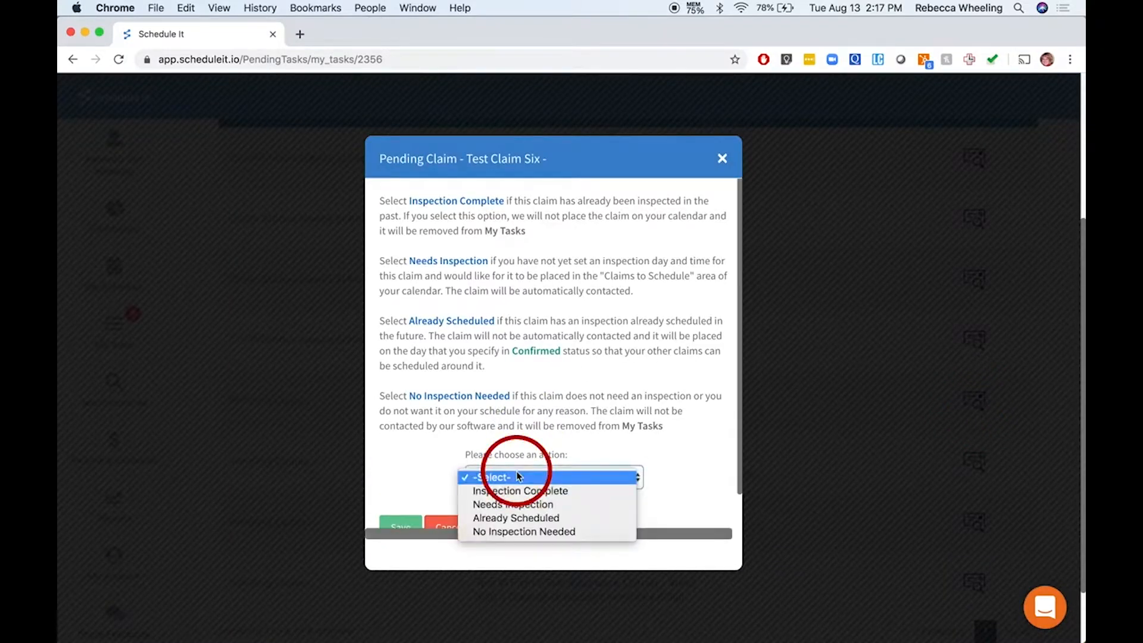
left_click(513, 517)
left_click(401, 520)
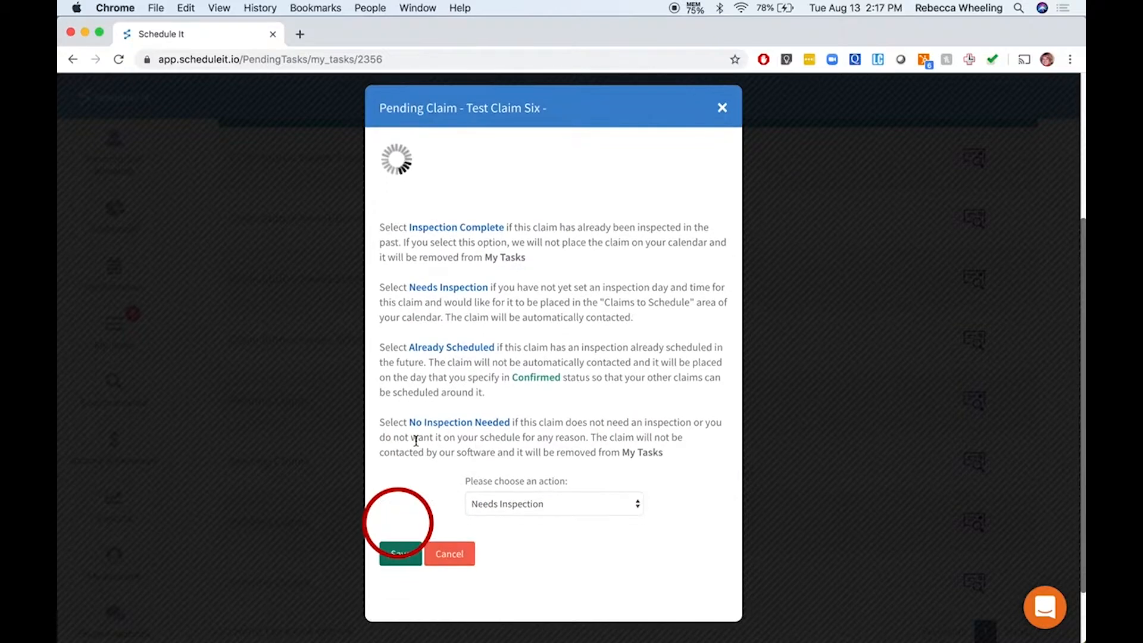
- Process the pending claim Test Claim Ten with the action Needs Inspection and save it
scroll(415, 444, "down", 6)
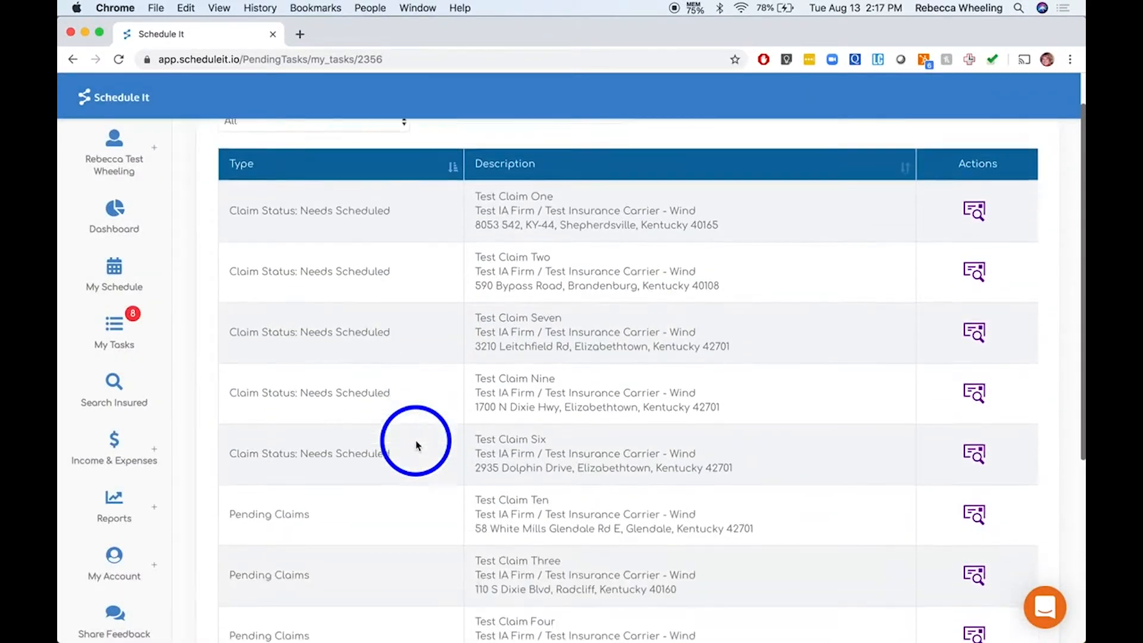
left_click(974, 385)
left_click(506, 476)
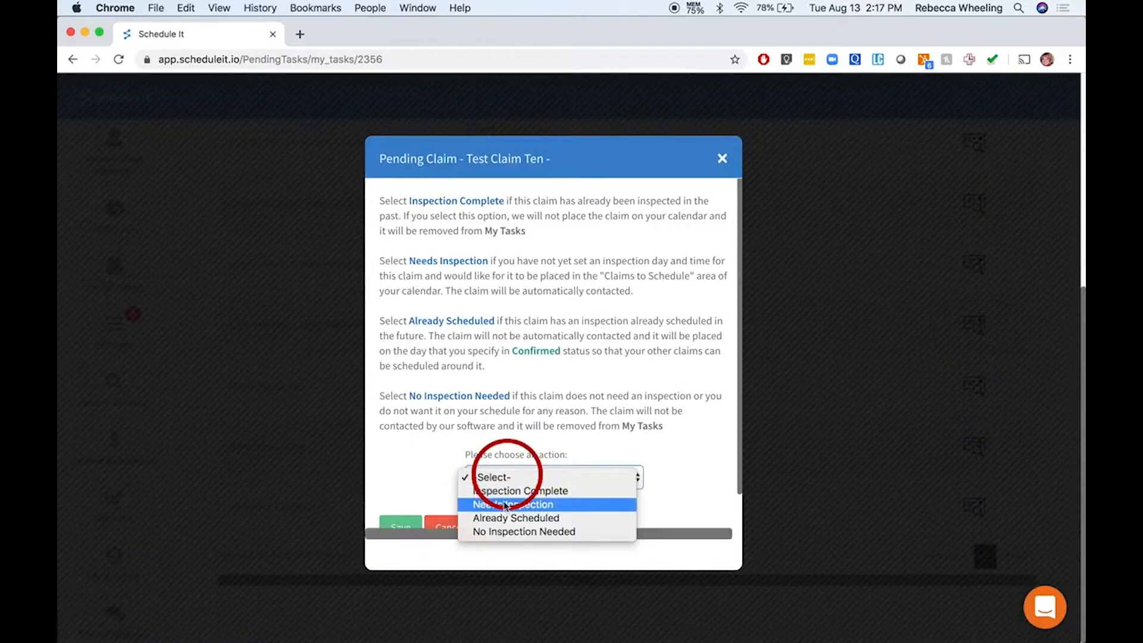
left_click(445, 503)
scroll(428, 495, "down", 2)
left_click(402, 487)
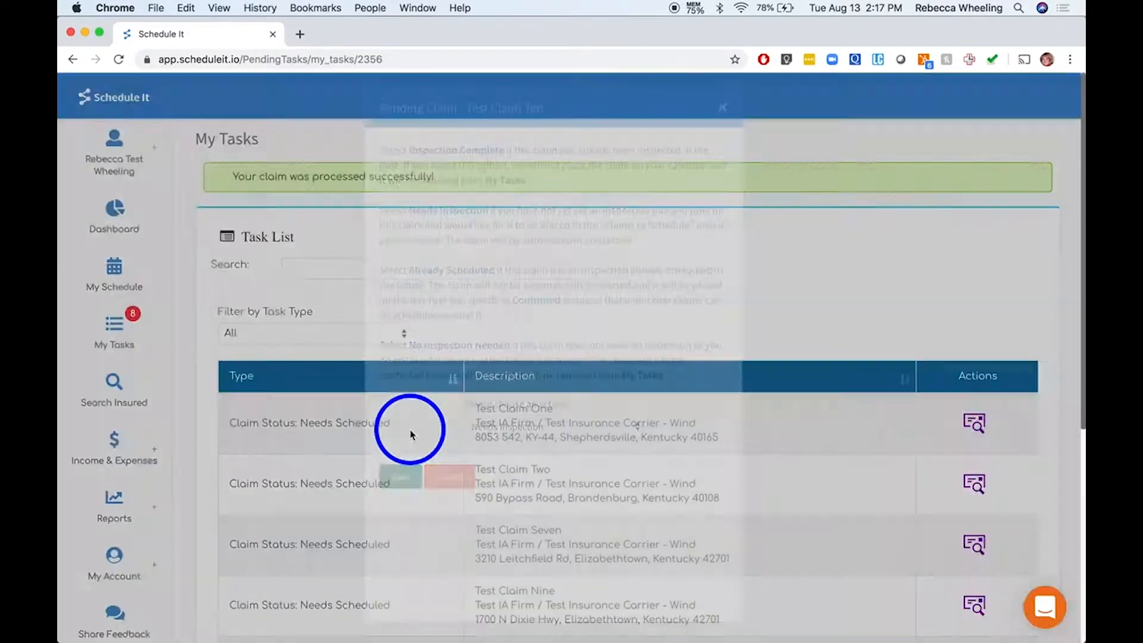
- Process the pending claim Test Claim Three with the action Needs Inspection and save it
scroll(411, 434, "down", 6)
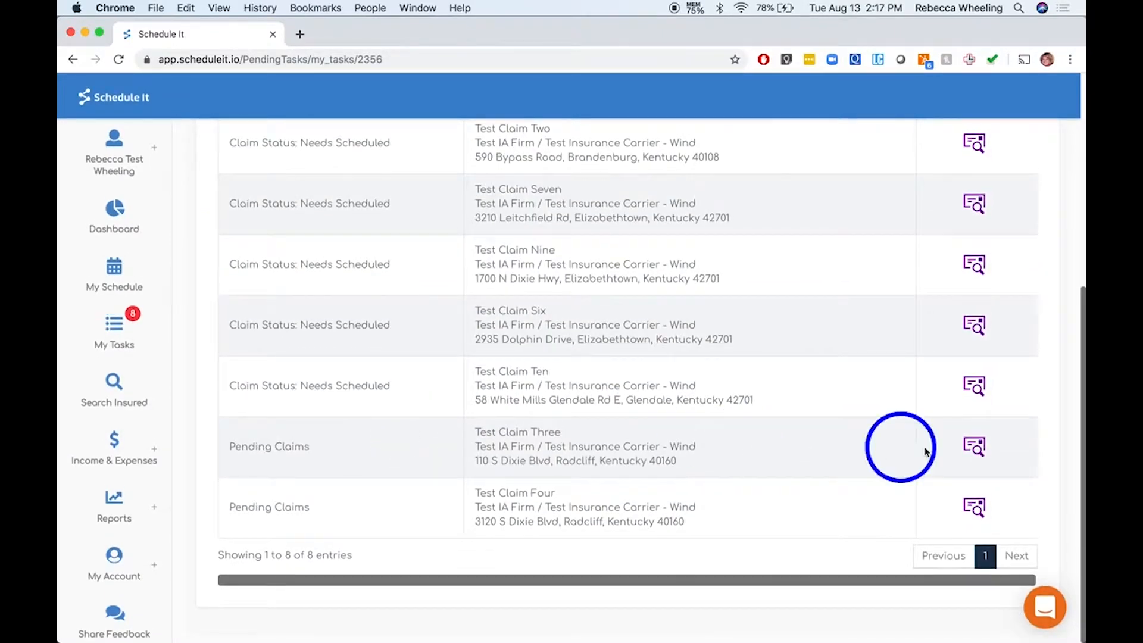
left_click(975, 446)
left_click(495, 476)
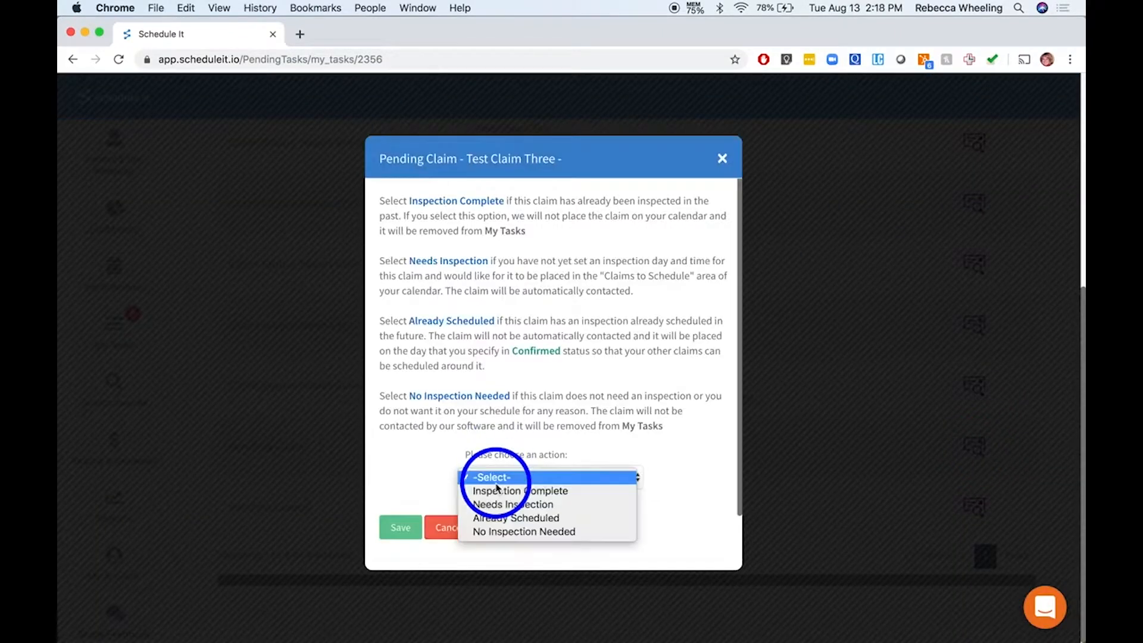
left_click(401, 524)
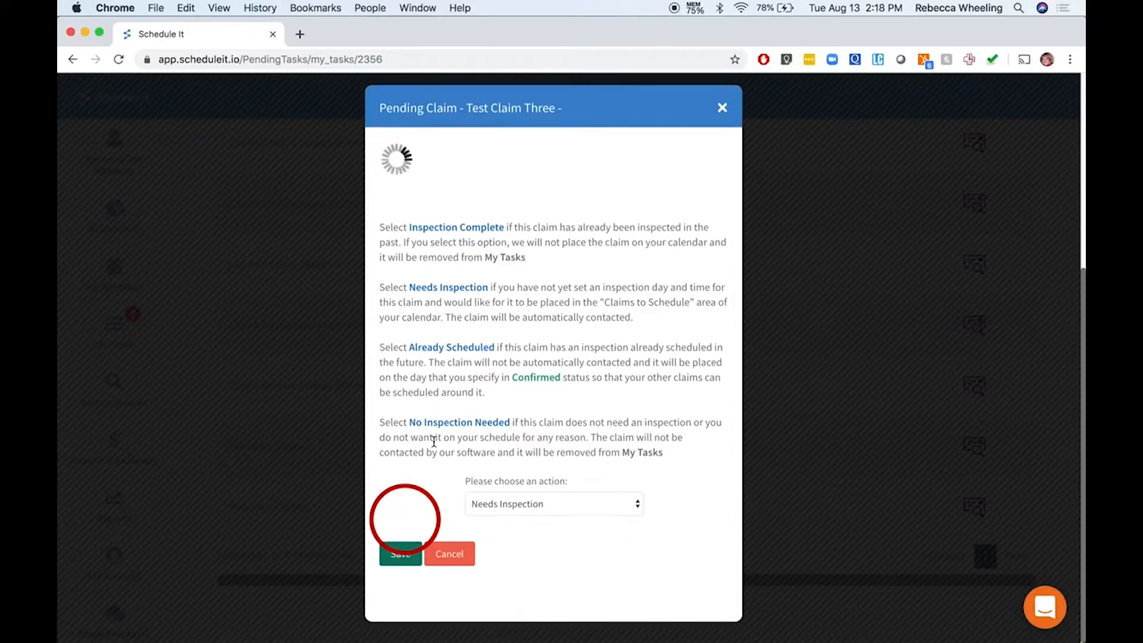
- Process the pending claim Test Claim Four with the action Needs Inspection and save it
scroll(434, 447, "down", 6)
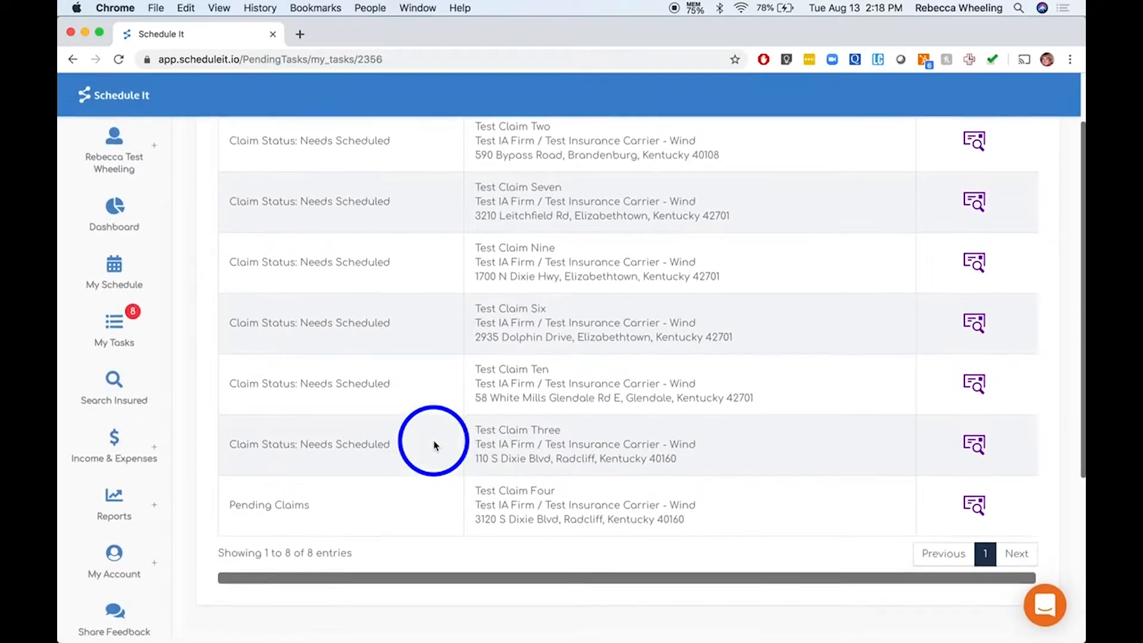
left_click(974, 508)
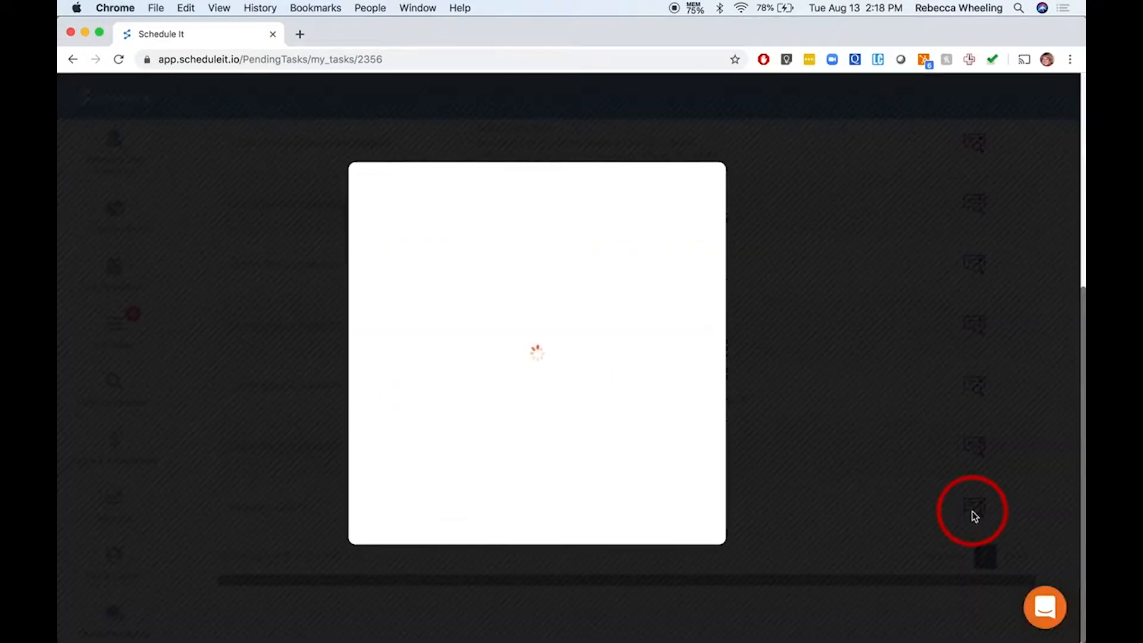
left_click(538, 478)
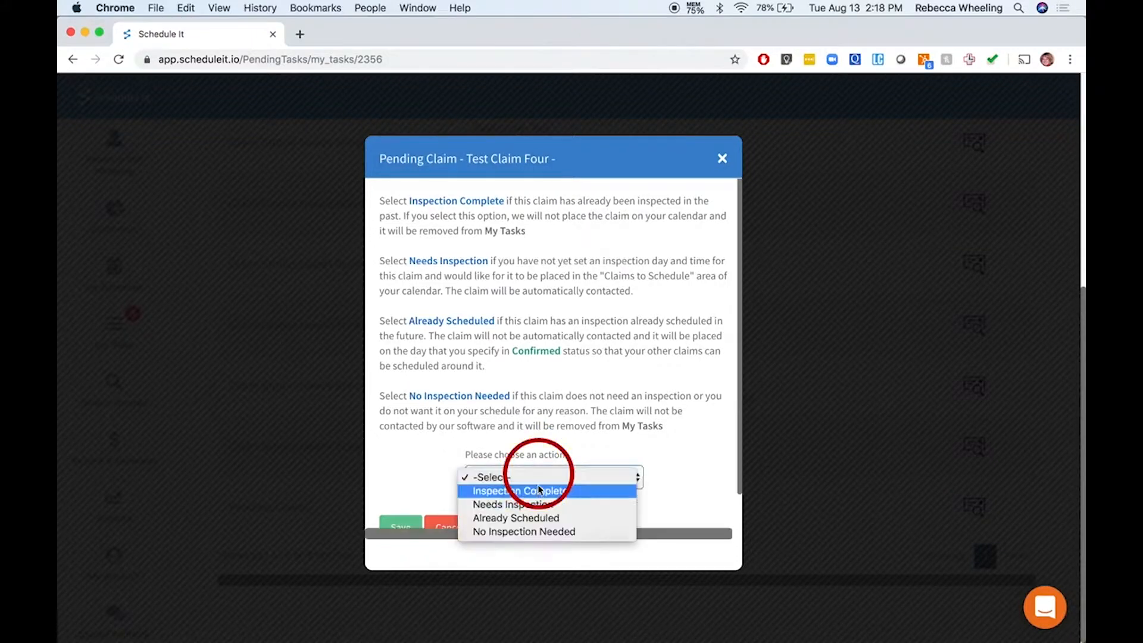
left_click(536, 505)
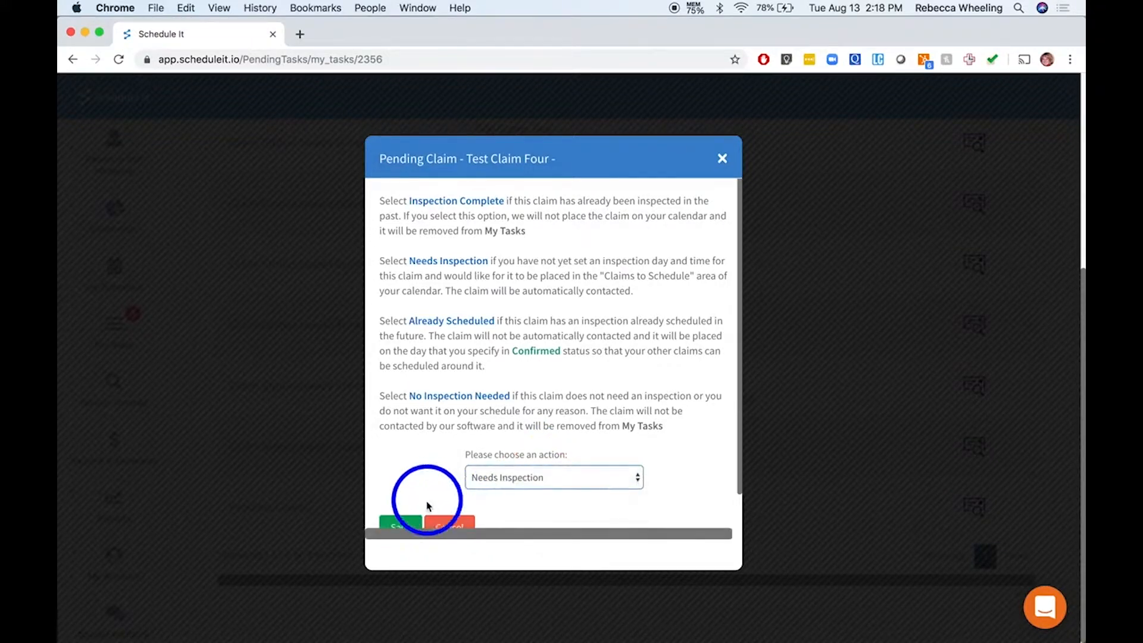
left_click(402, 523)
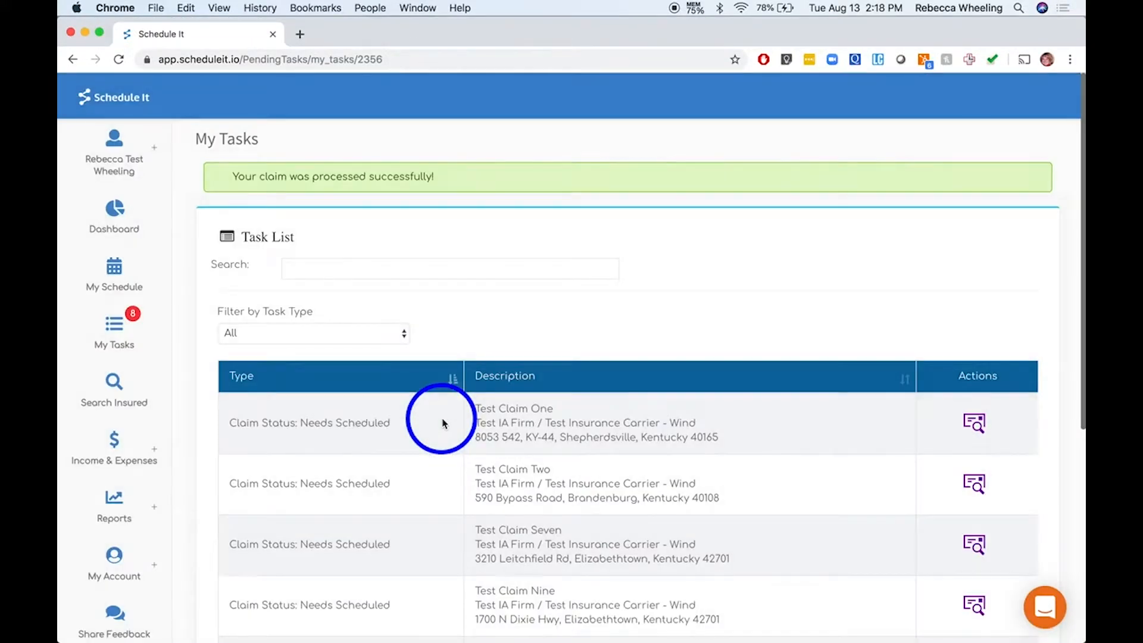
- Check the processed claims in the task list, then open My Schedule and dismiss the routing preferences alert
scroll(442, 424, "down", 5)
scroll(442, 424, "up", 6)
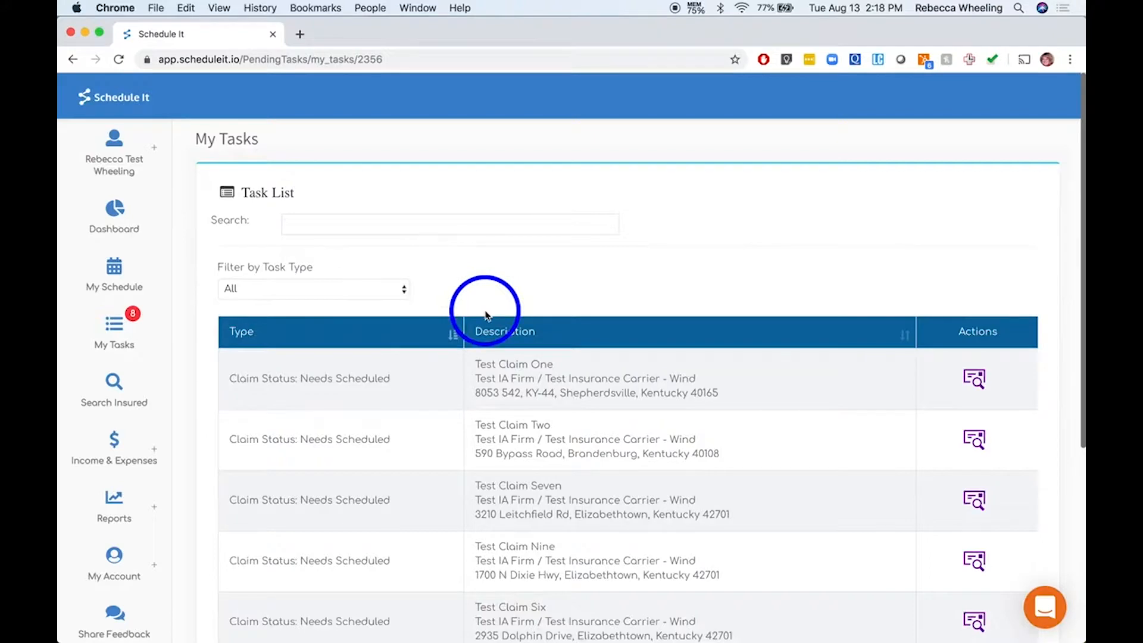
scroll(485, 312, "down", 5)
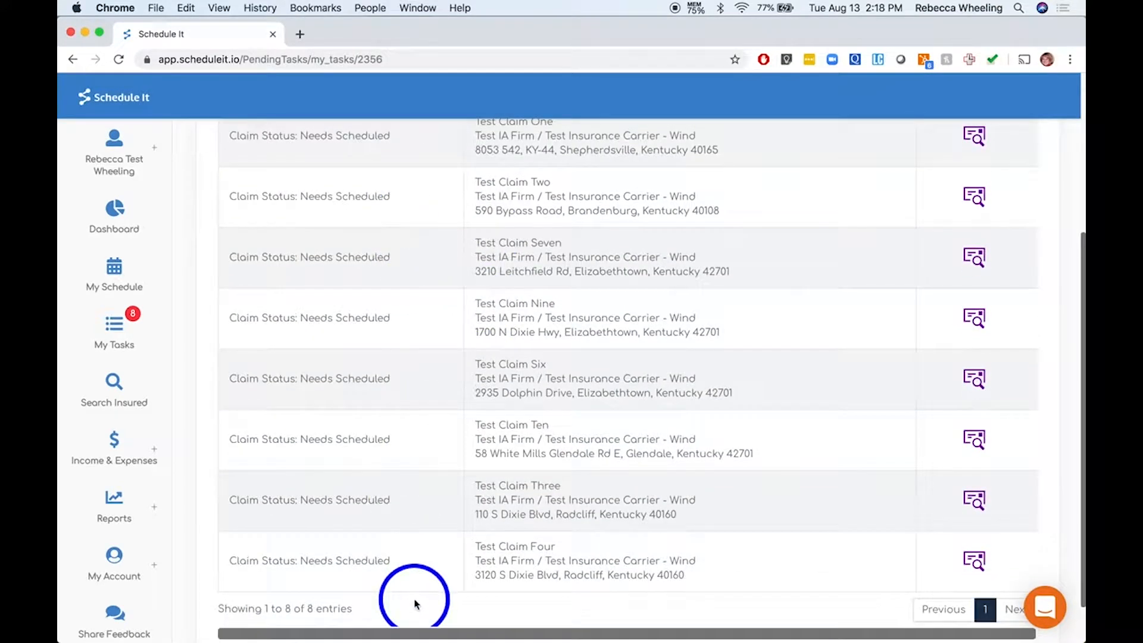
scroll(409, 256, "up", 5)
scroll(409, 262, "down", 5)
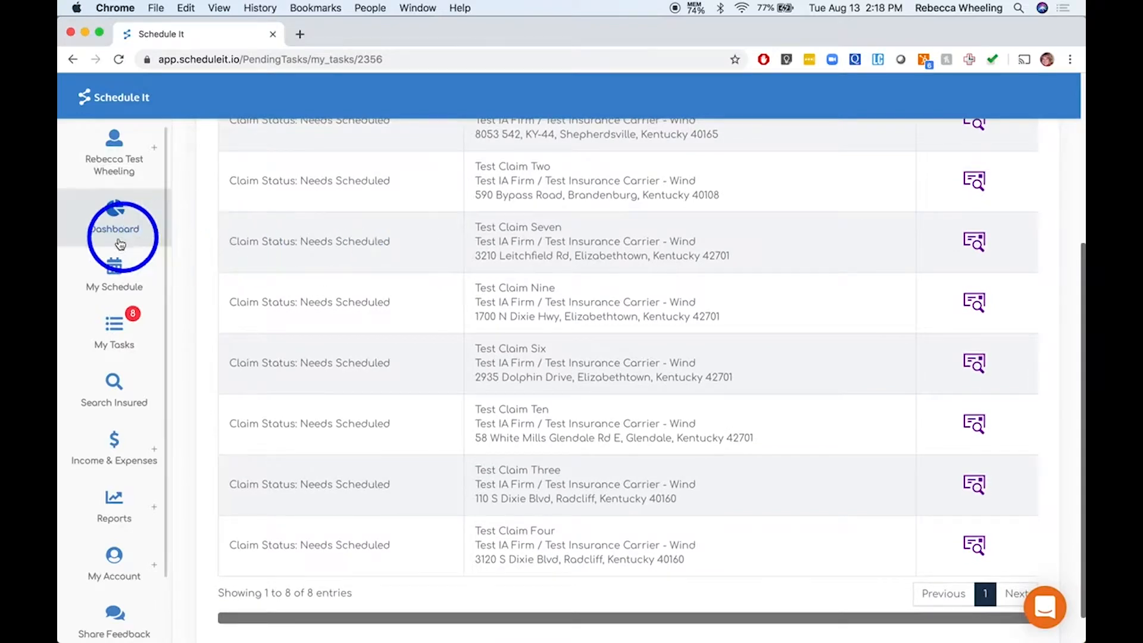
left_click(104, 273)
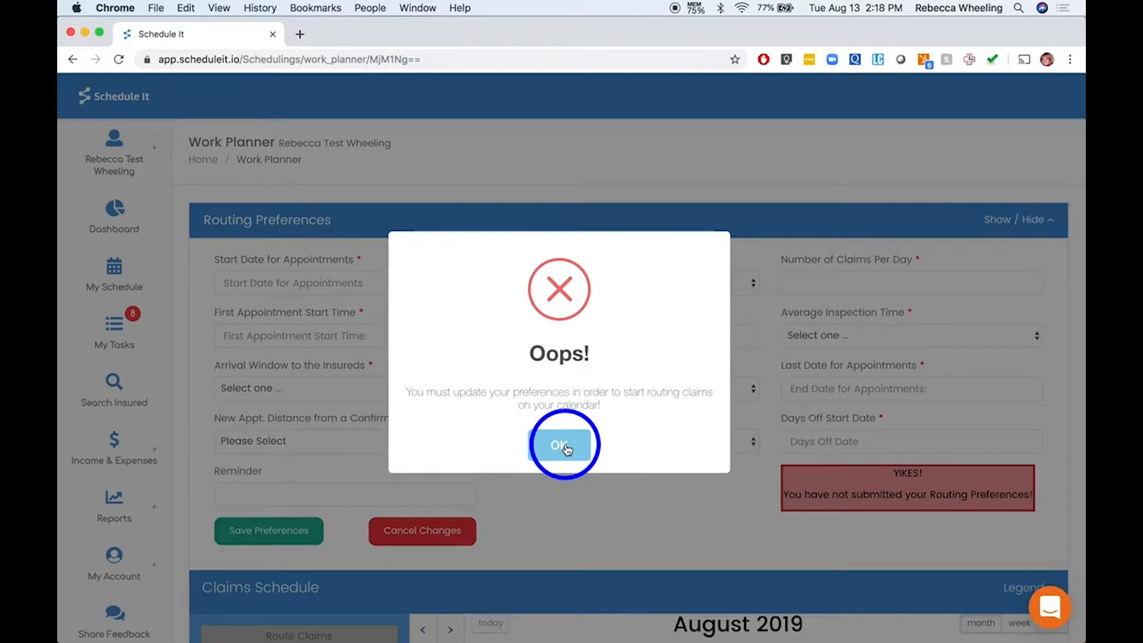
left_click(563, 447)
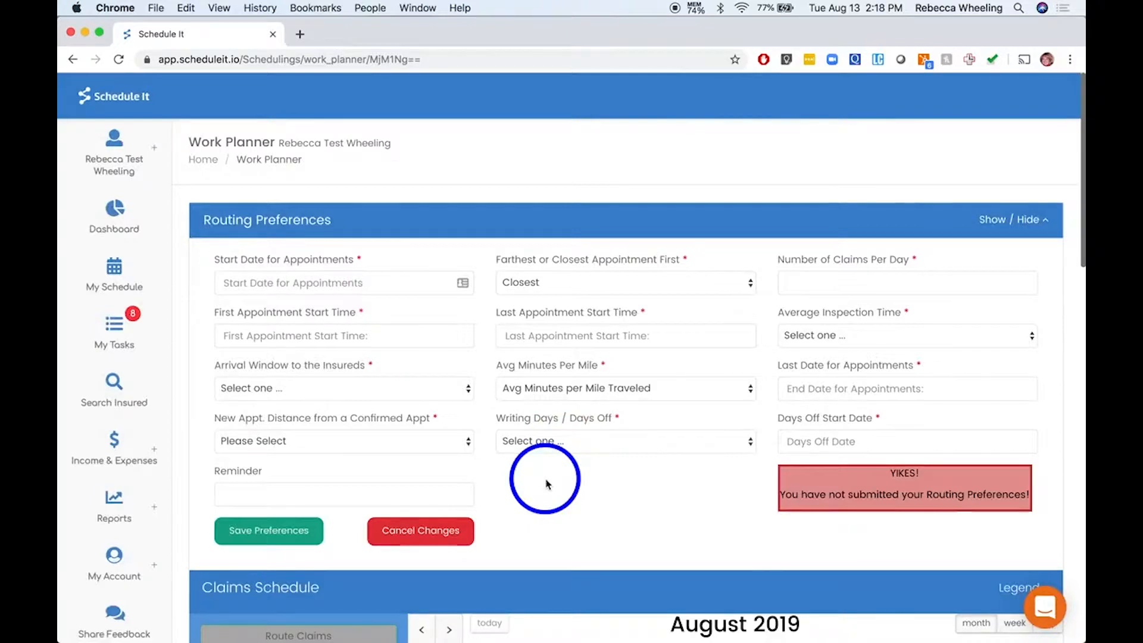
- In the Routing Preferences, set the appointment start date to 08-14-2019, the routing order to Closest first and the claims per day to 3
left_click(392, 286)
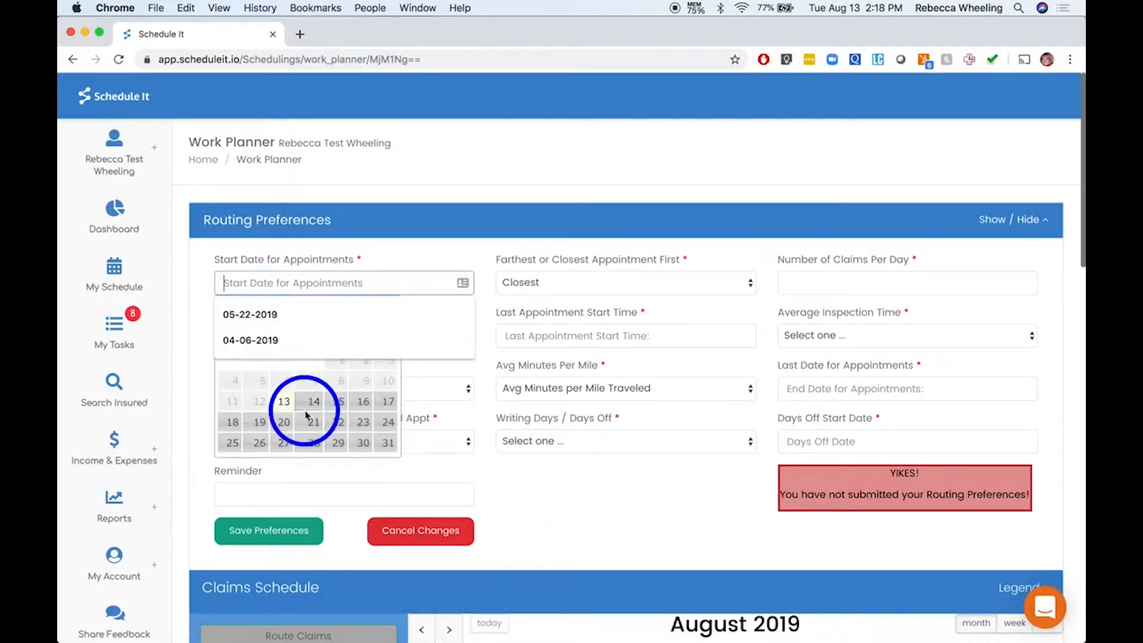
left_click(316, 404)
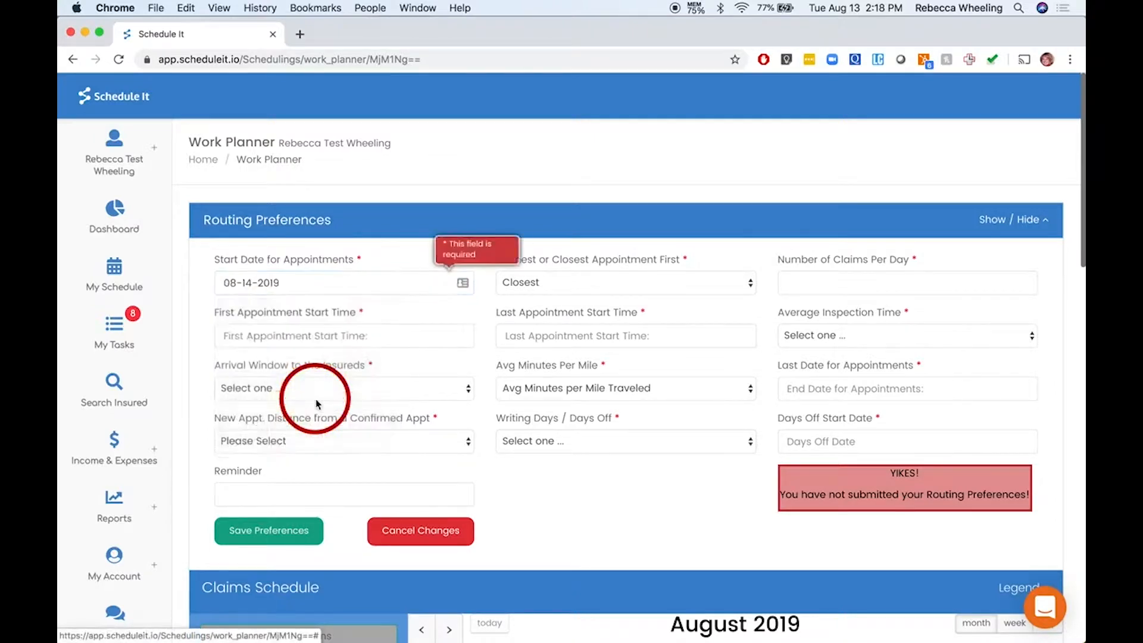
left_click(535, 294)
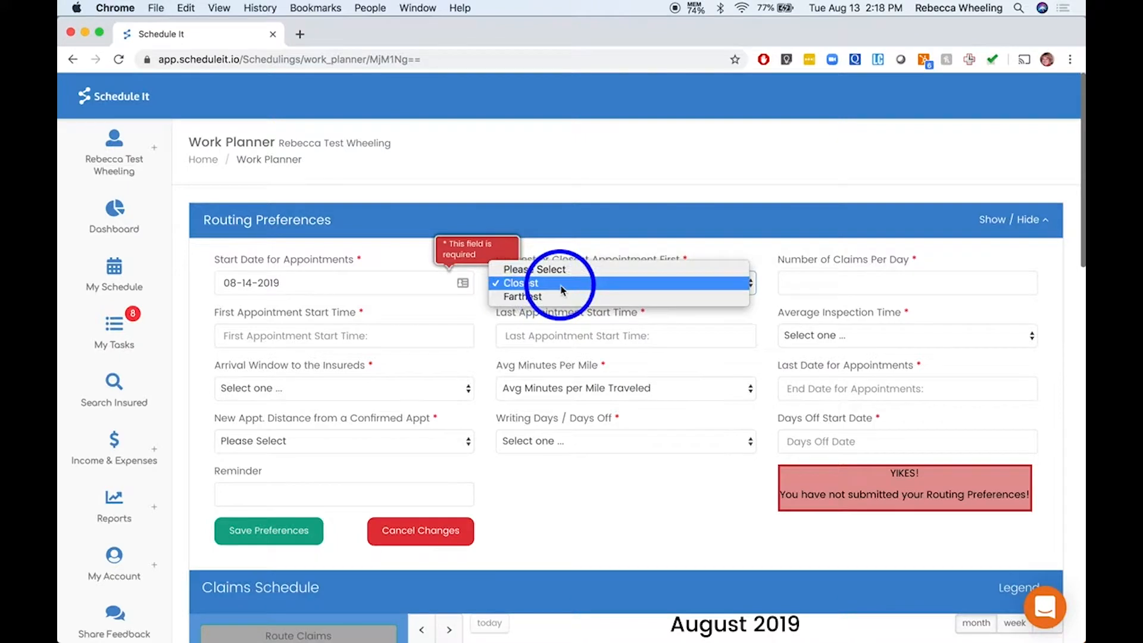
left_click(562, 284)
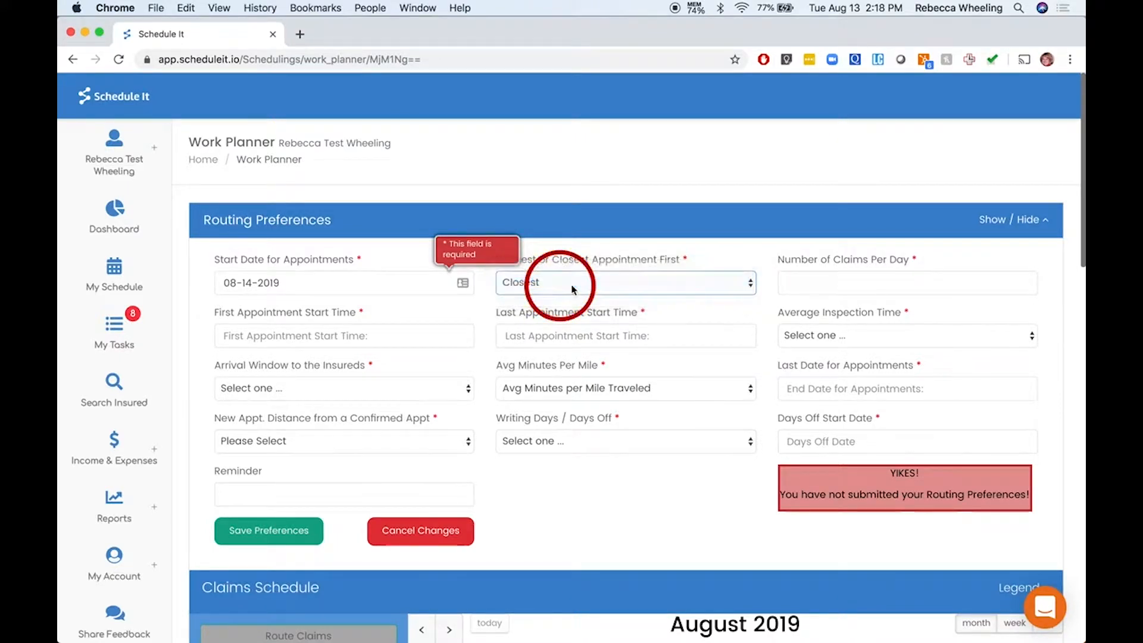
left_click(790, 282)
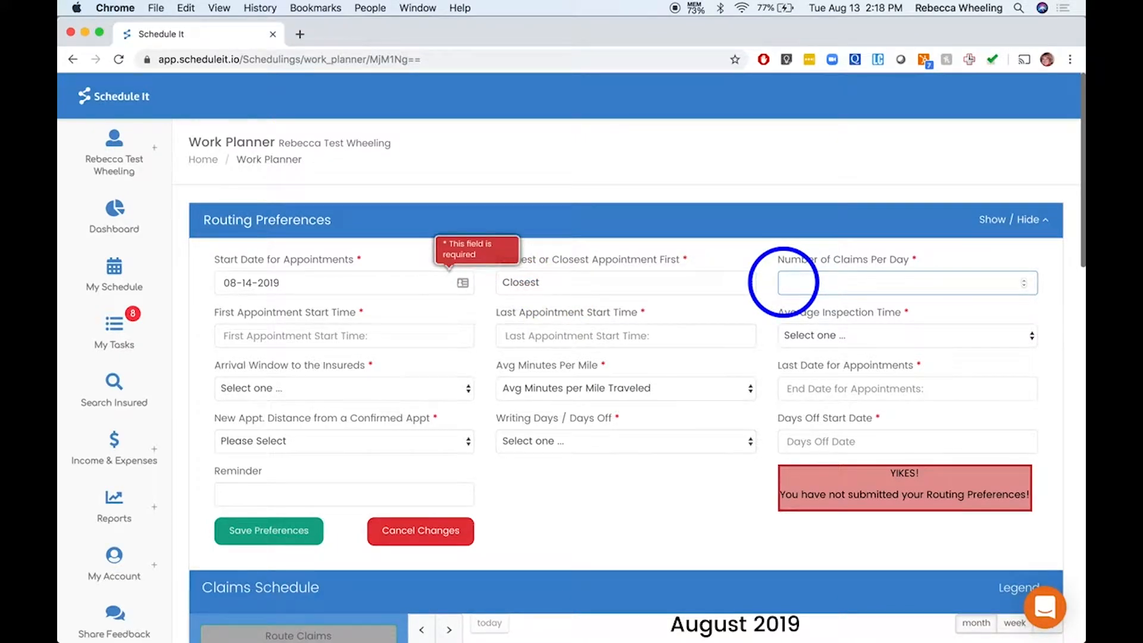
type("4")
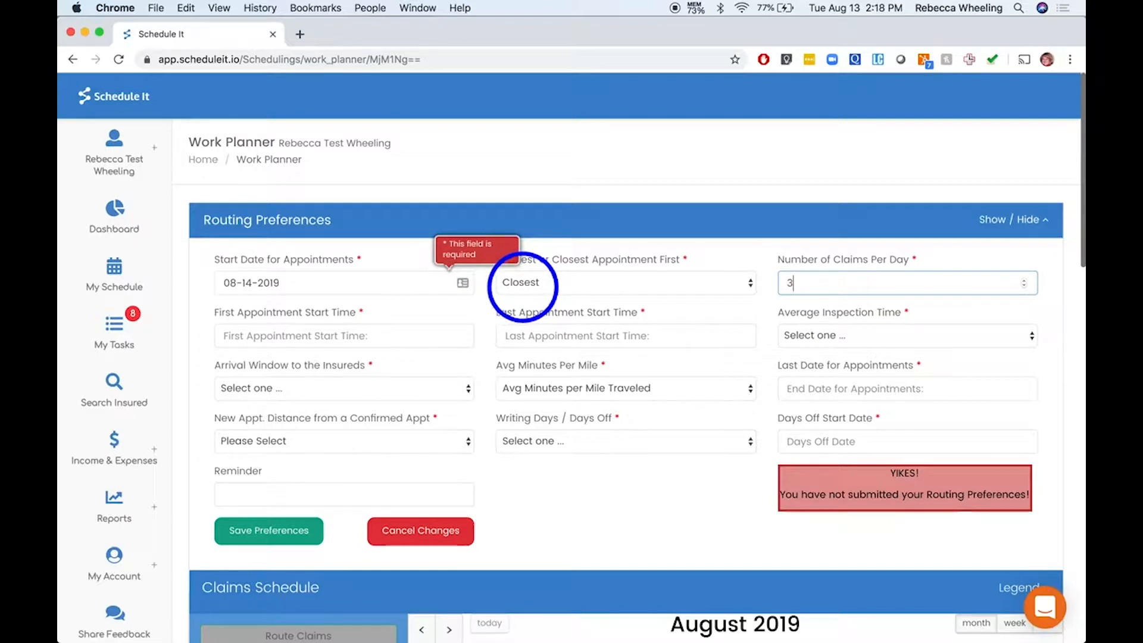
- Set the first appointment start time to 9:00 AM and the last appointment start time to 1:00 PM
left_click(328, 343)
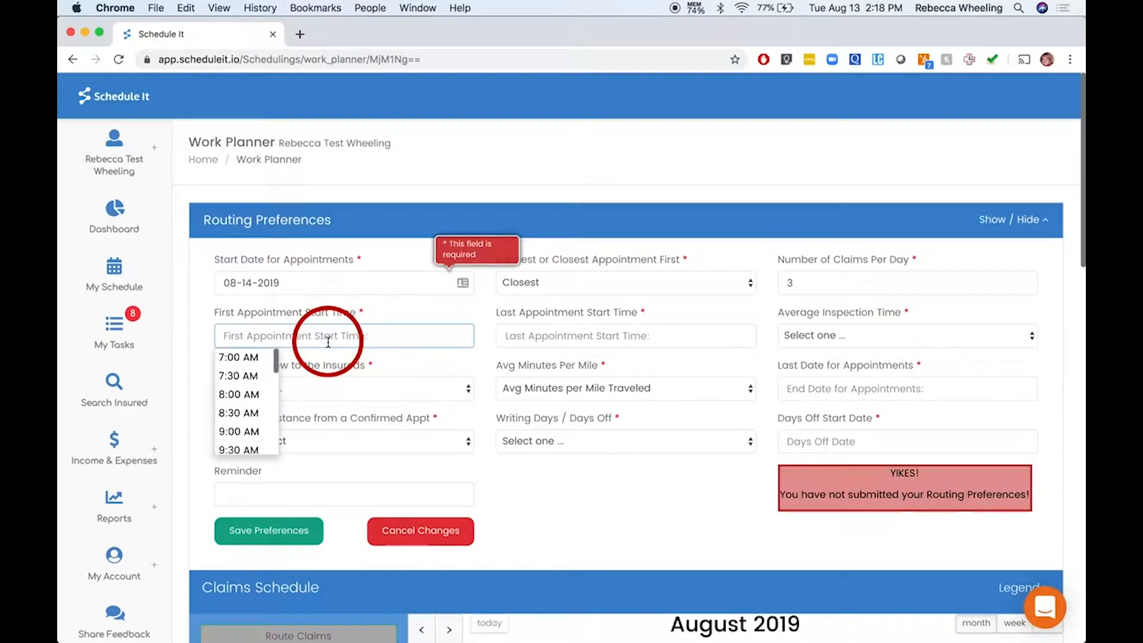
left_click(258, 430)
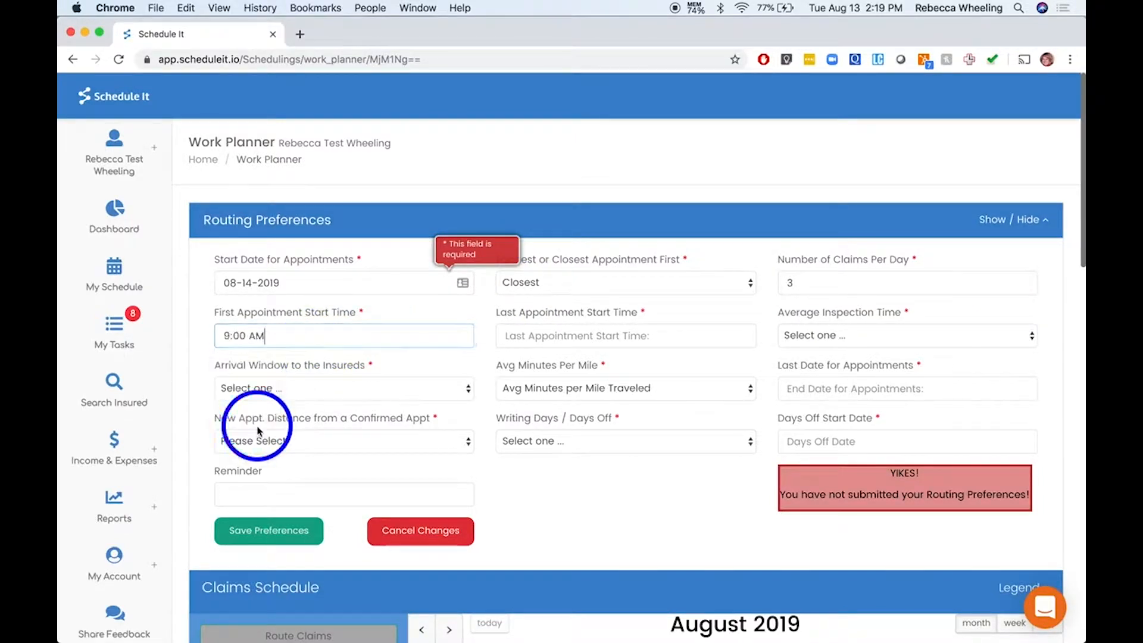
left_click(526, 337)
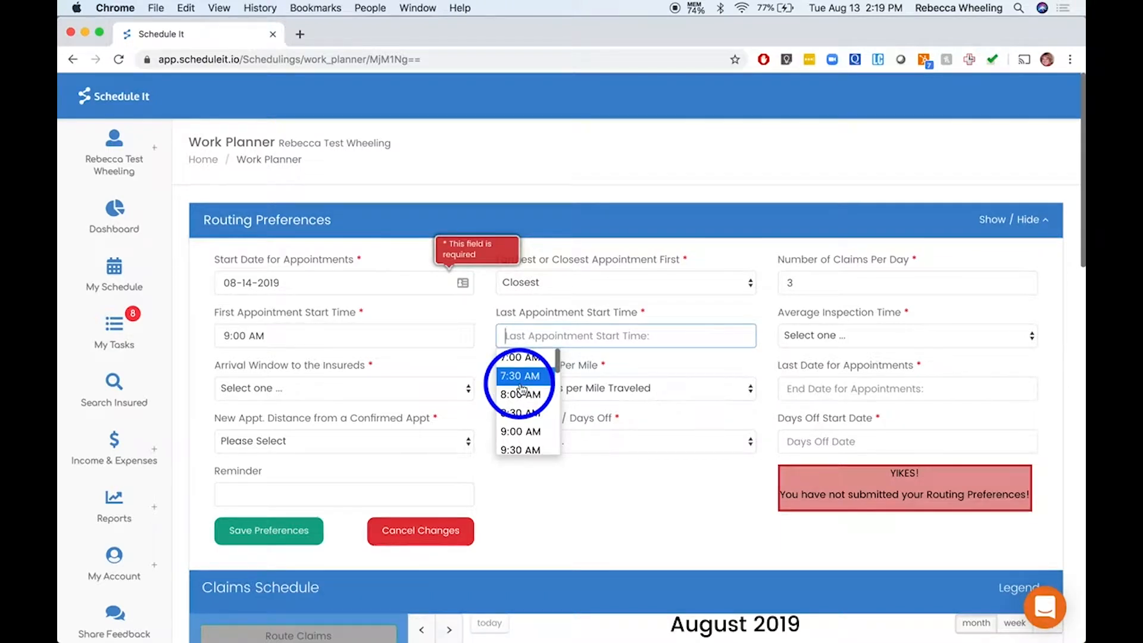
scroll(522, 390, "down", 1)
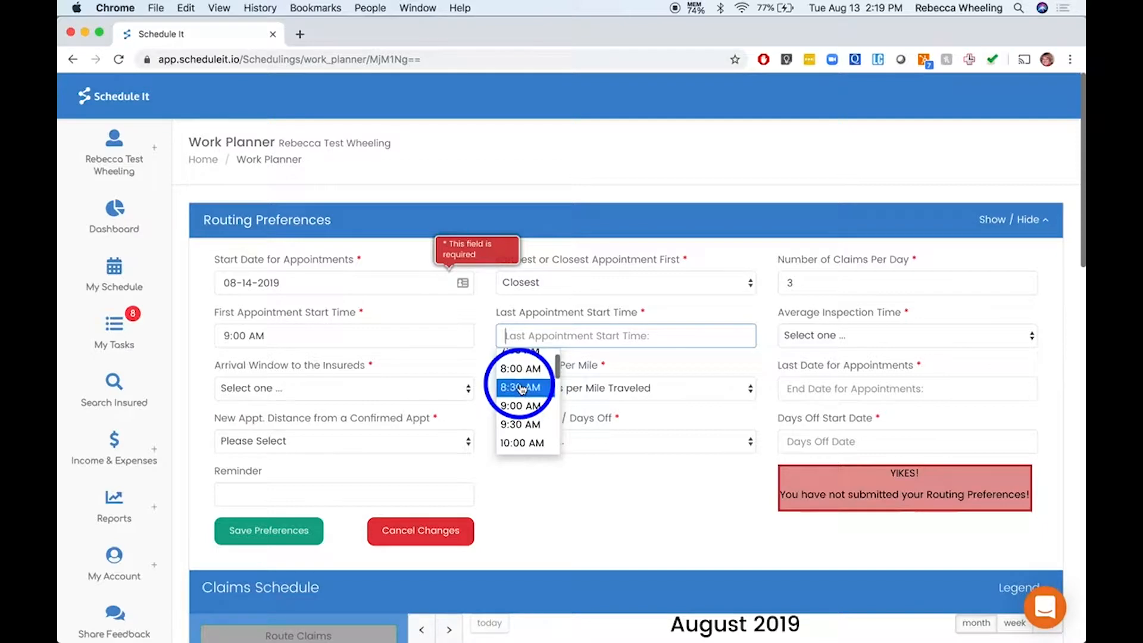
scroll(521, 390, "down", 5)
scroll(522, 388, "down", 4)
left_click(521, 389)
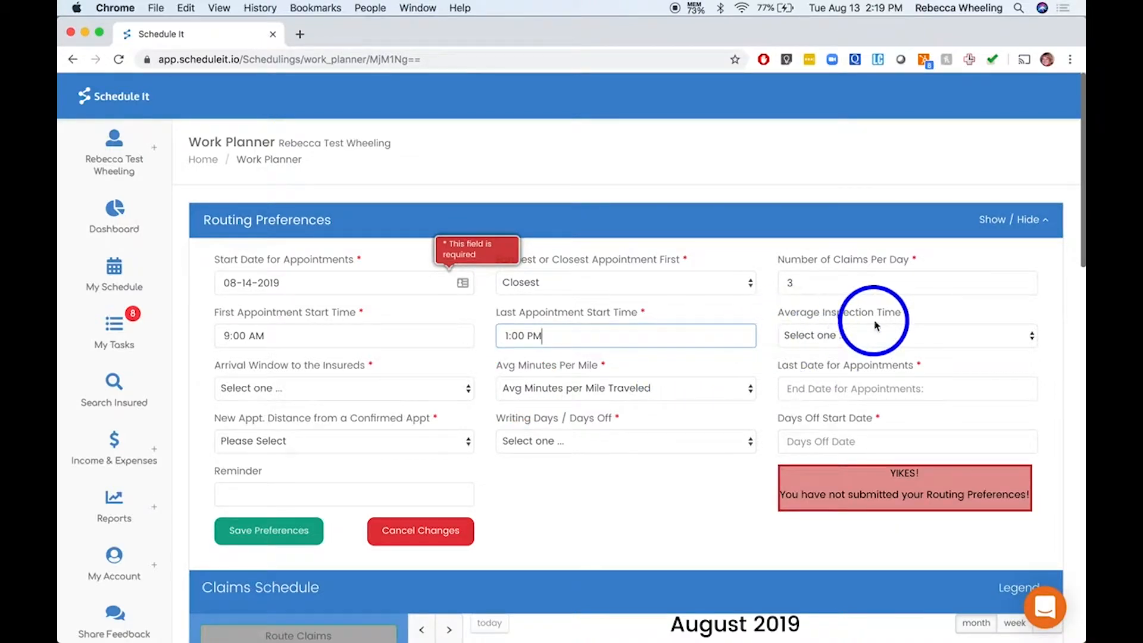
- Set the average inspection time to 1 hour and the arrival window to the insureds to 2 hour
left_click(796, 337)
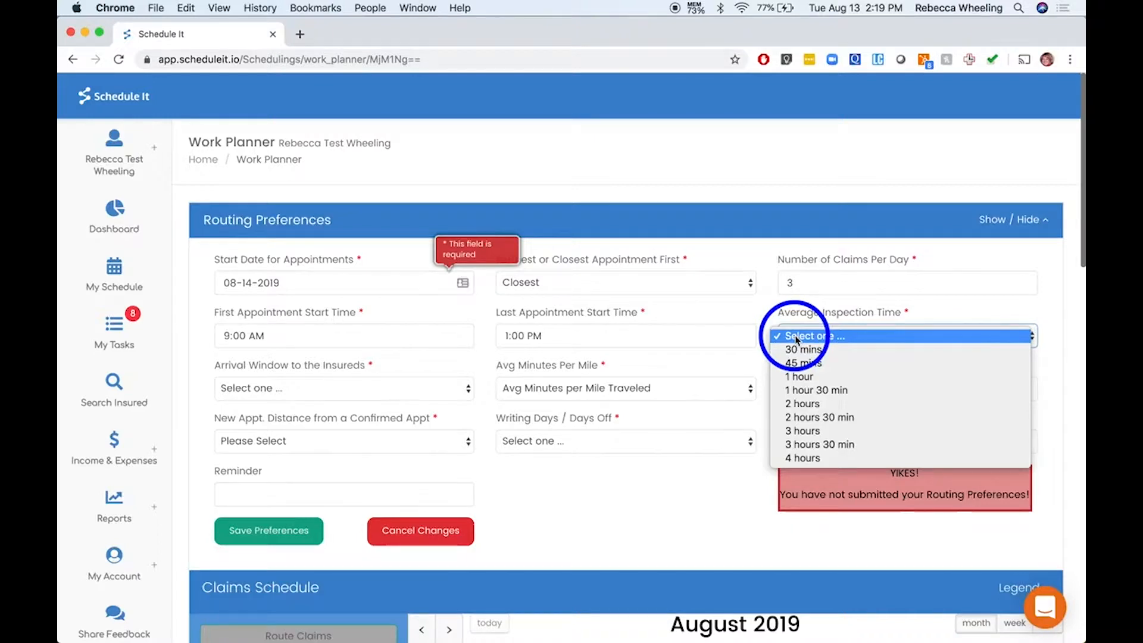
left_click(791, 376)
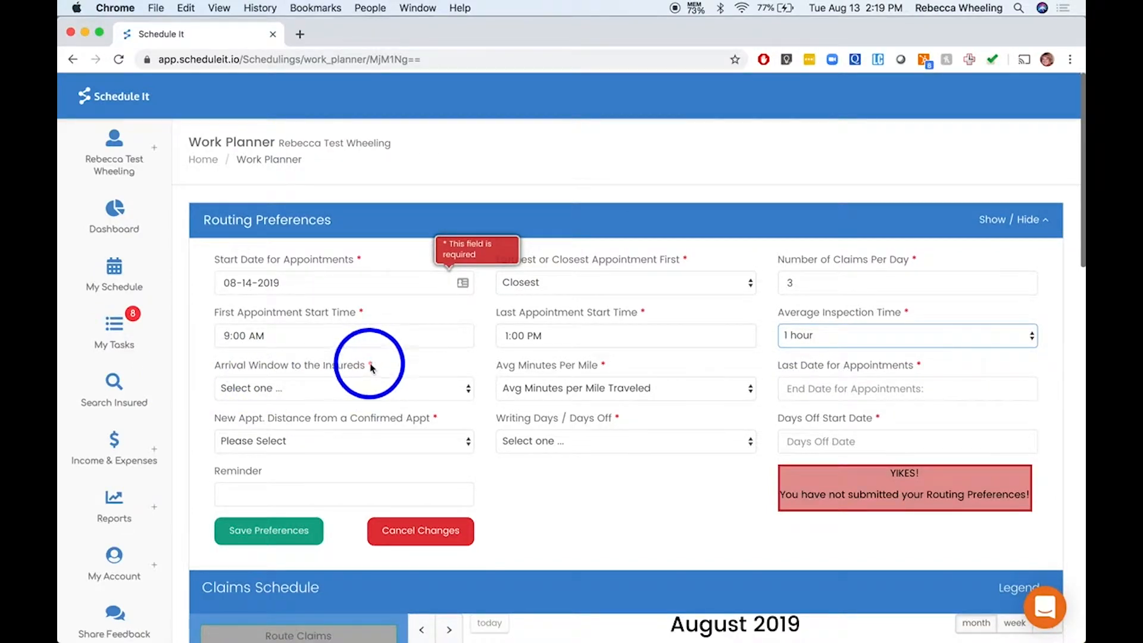
left_click(342, 386)
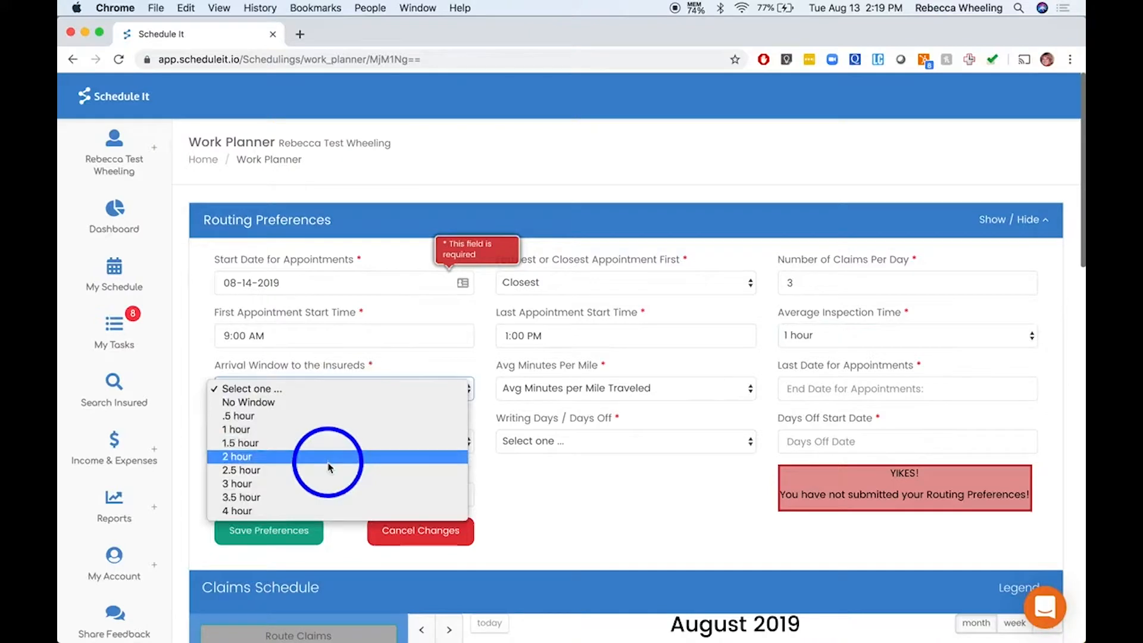
left_click(327, 458)
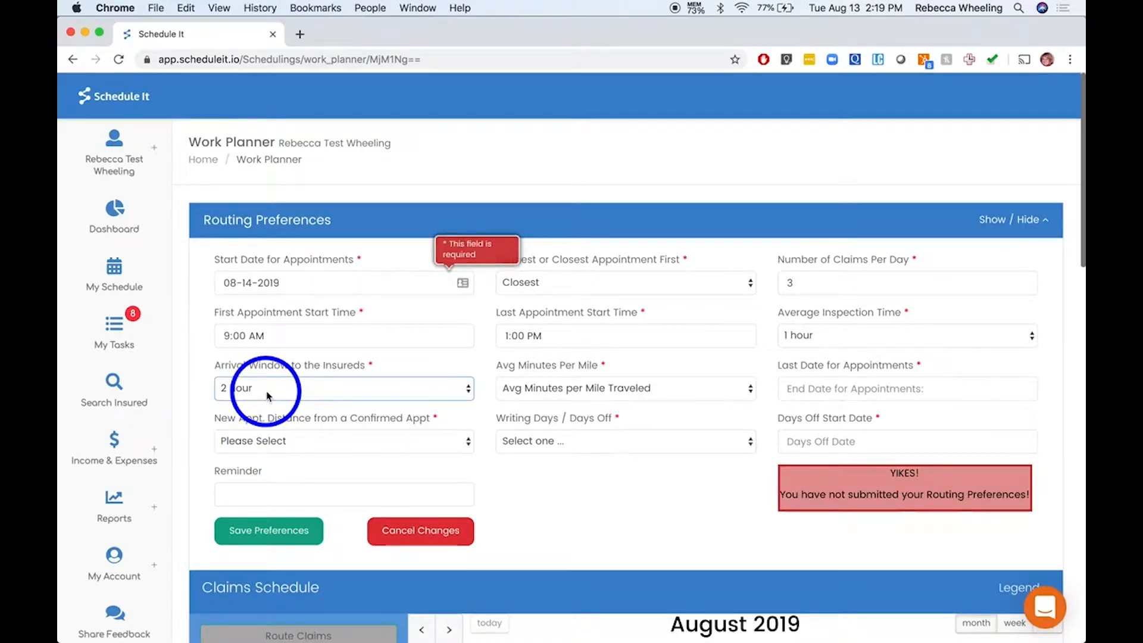
- Set the average minutes per mile to 2 min/miles and the last date for appointments to 01-31-2020
left_click(589, 397)
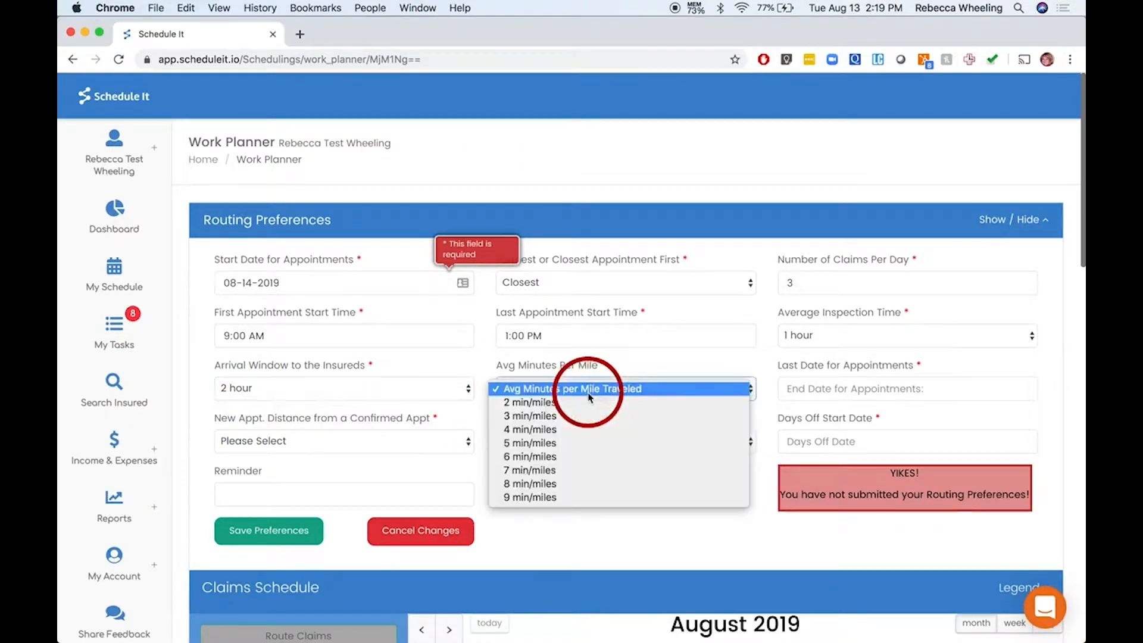
left_click(587, 404)
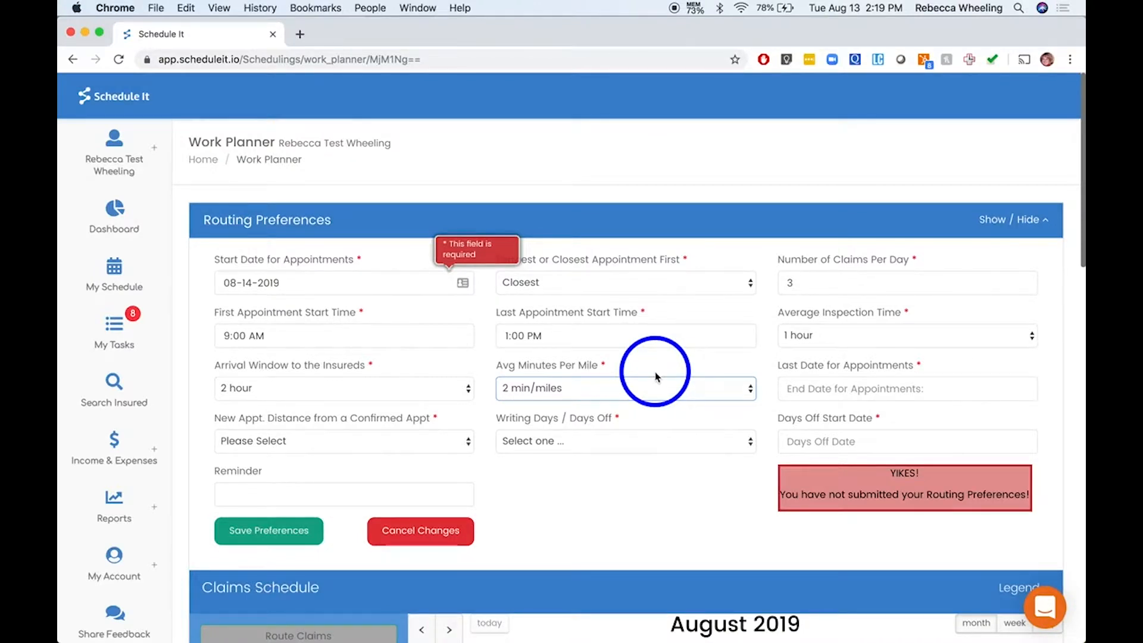
left_click(803, 389)
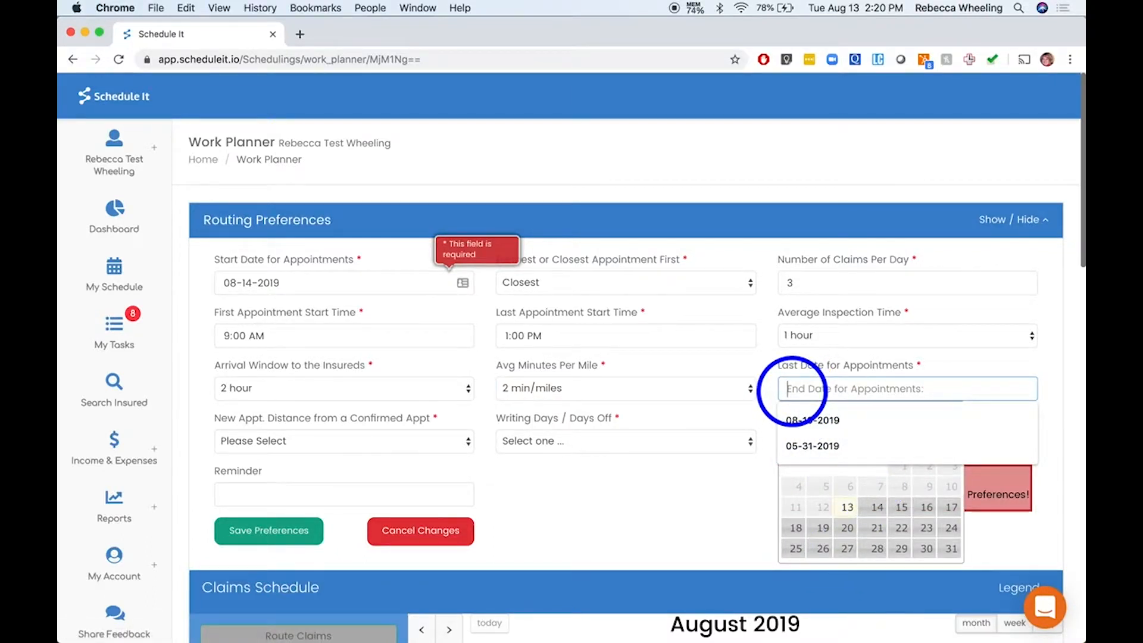
left_click(757, 482)
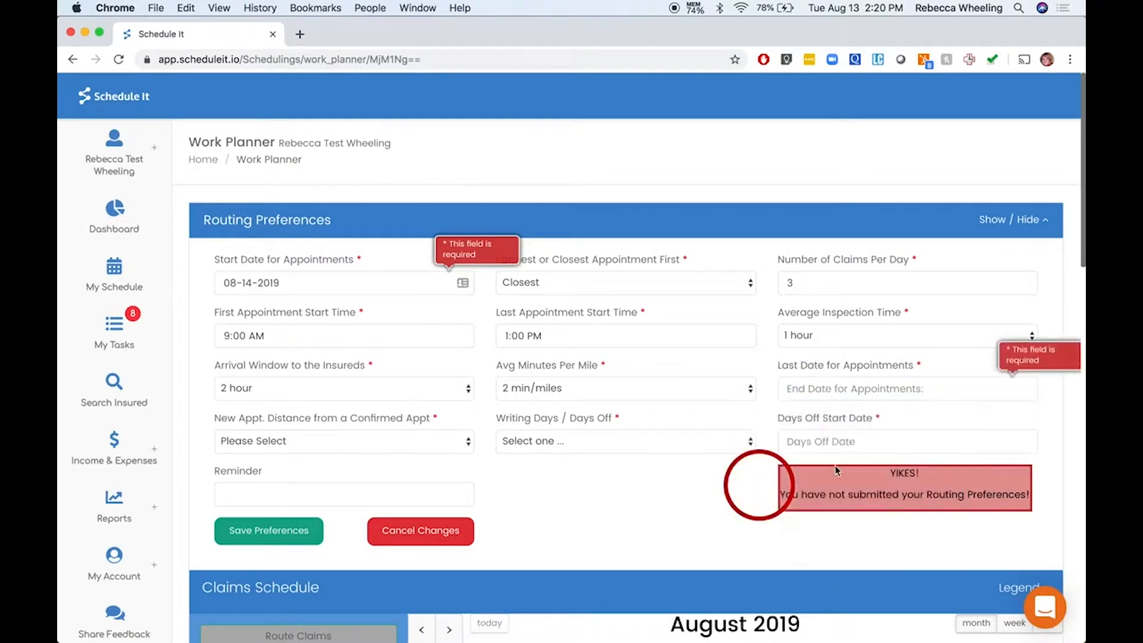
left_click(835, 385)
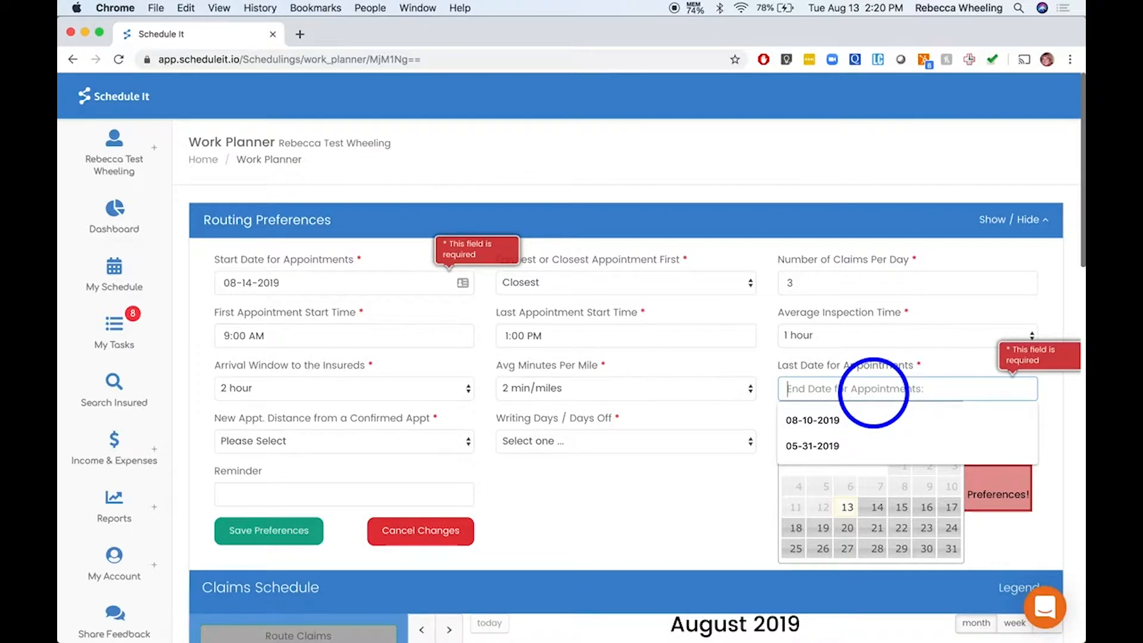
type("-")
key("BackSpace")
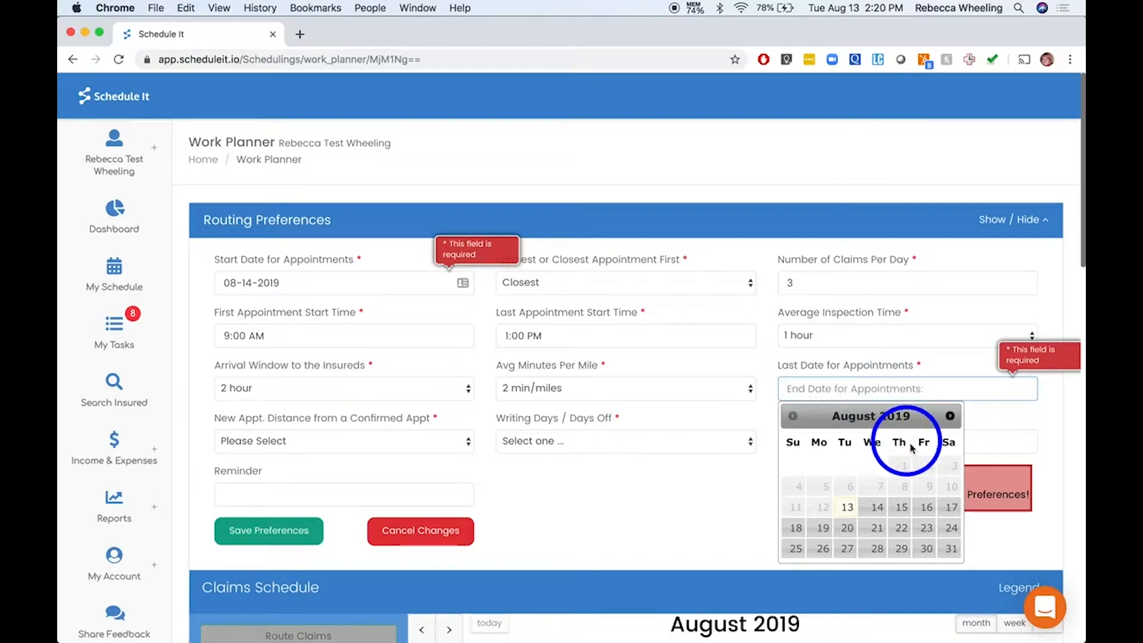
left_click(950, 416)
left_click(951, 415)
left_click(950, 416)
left_click(951, 415)
left_click(950, 416)
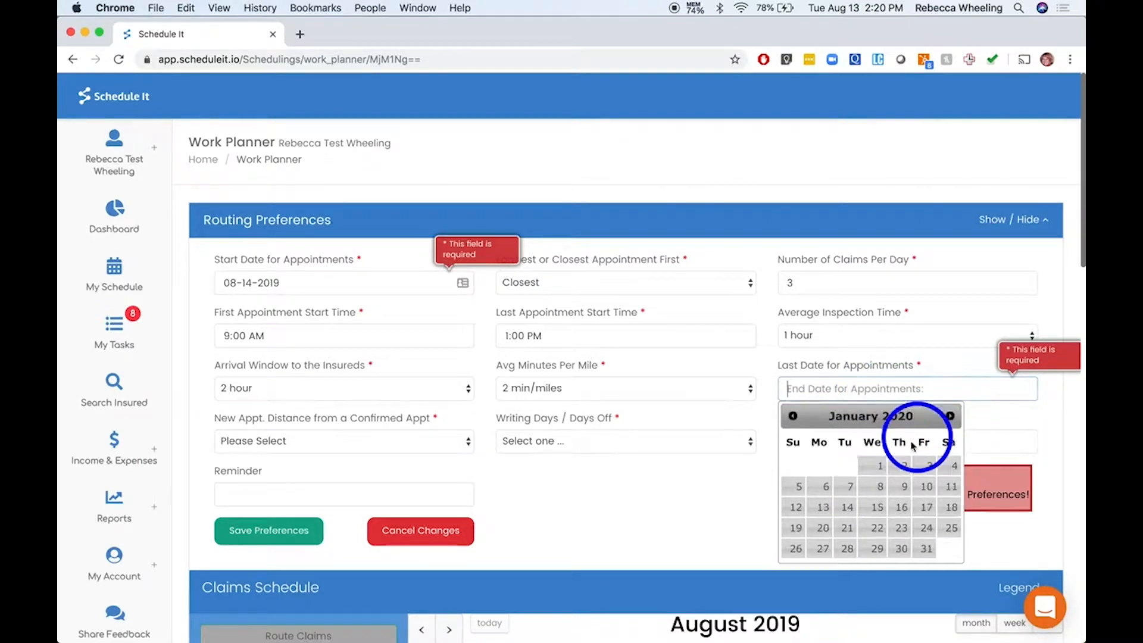
left_click(927, 549)
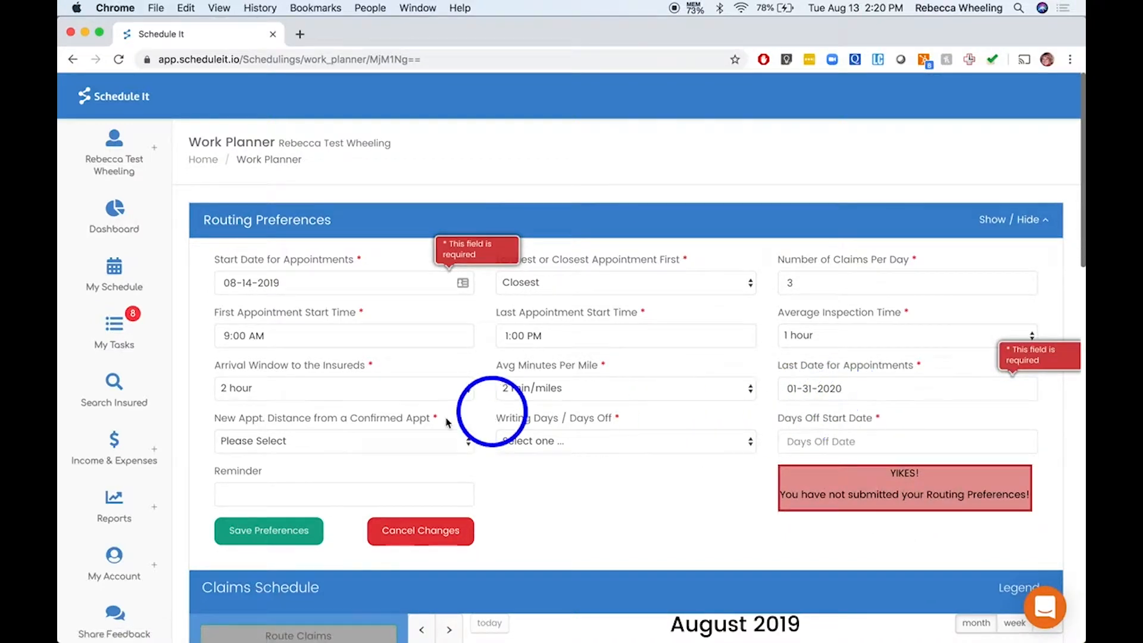
- Try 10 miles and 200 miles as the new appointment distance from a confirmed appointment
left_click(300, 444)
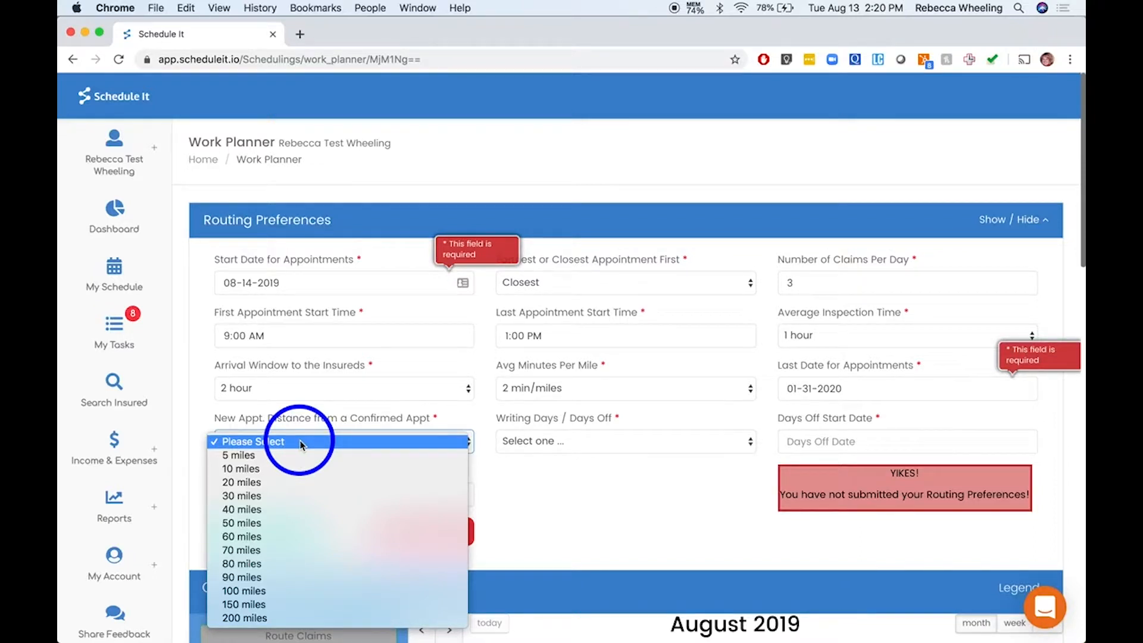
left_click(285, 456)
left_click(282, 441)
left_click(285, 455)
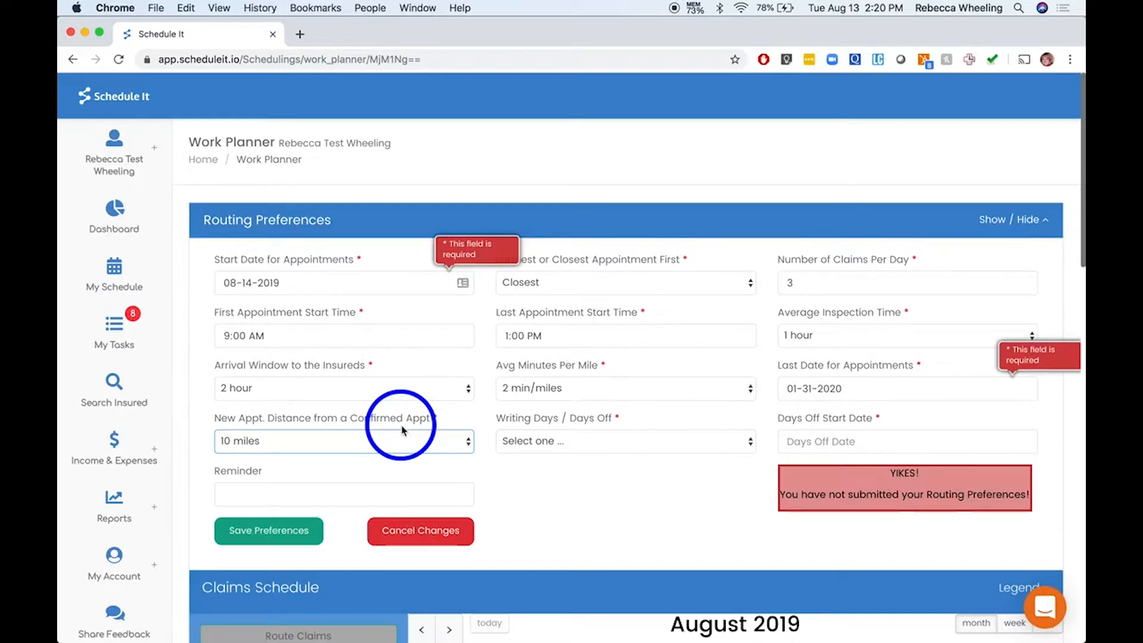
left_click(357, 435)
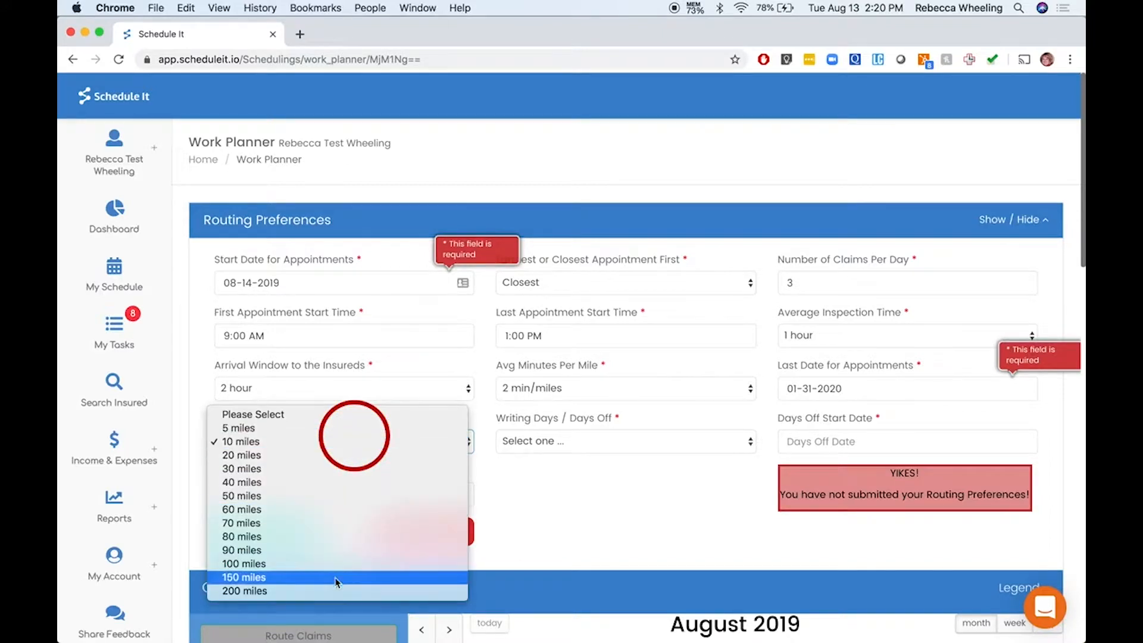
left_click(336, 600)
left_click(322, 447)
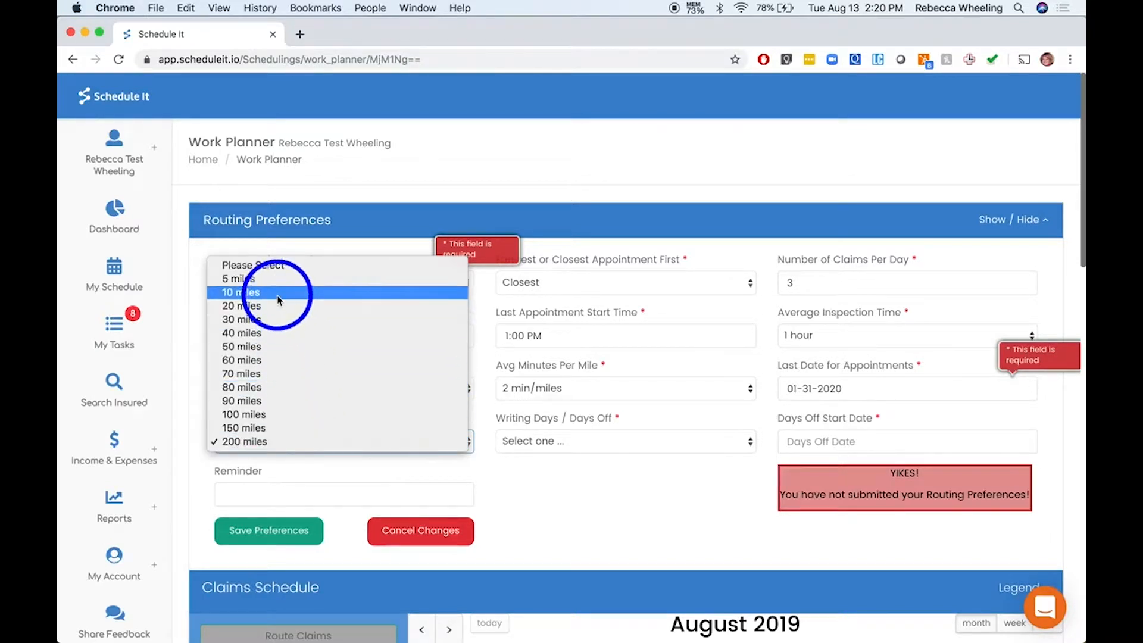
left_click(271, 292)
left_click(294, 440)
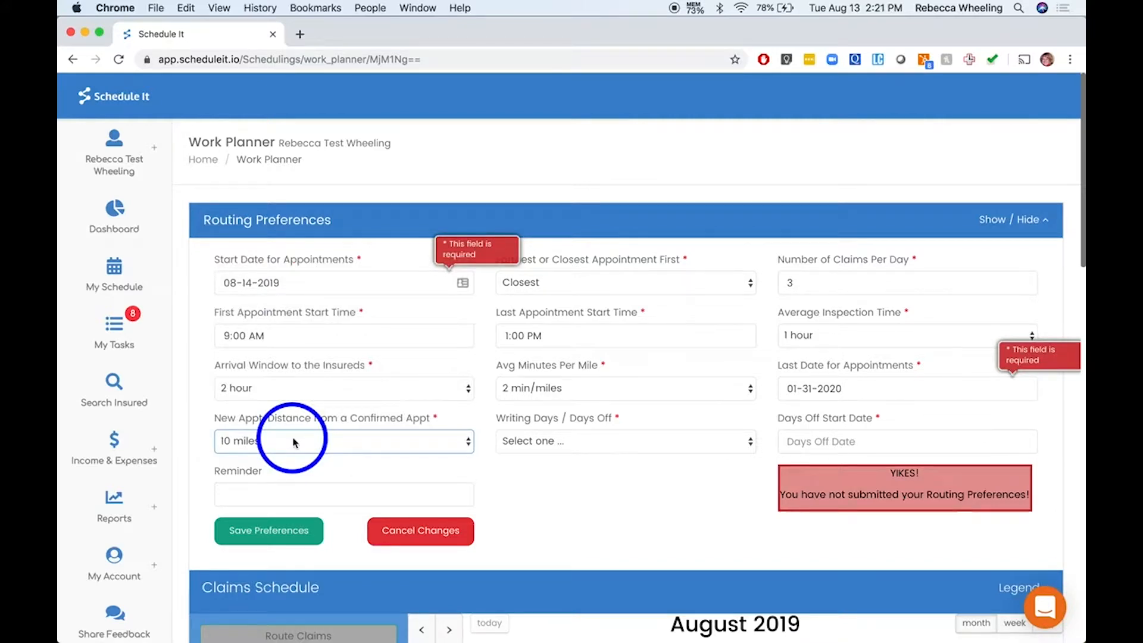
left_click(293, 442)
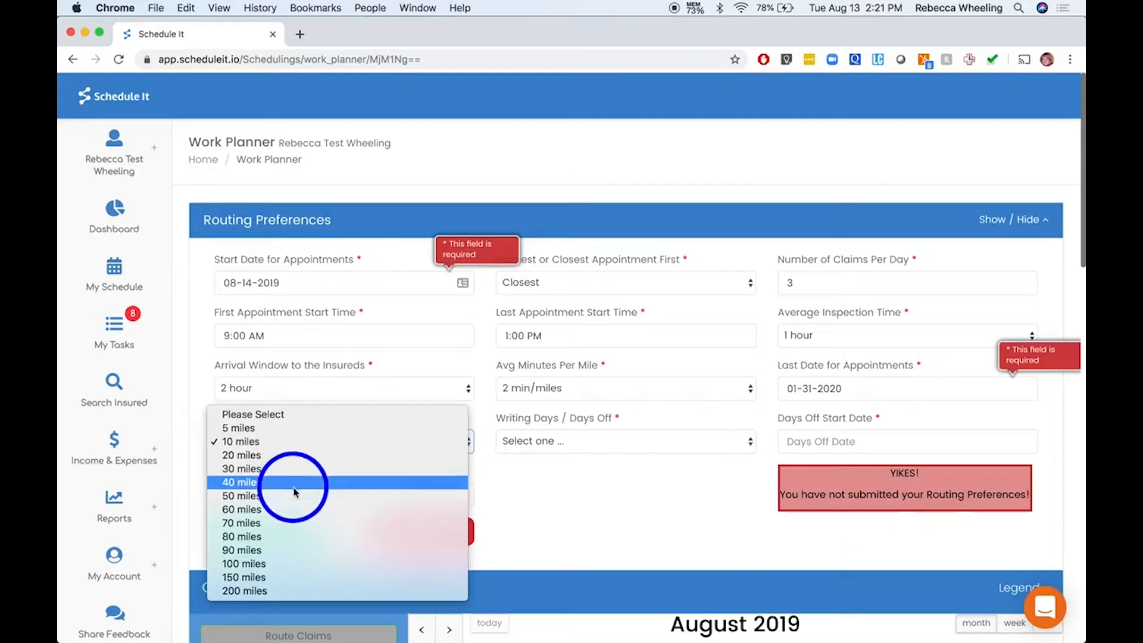
left_click(291, 440)
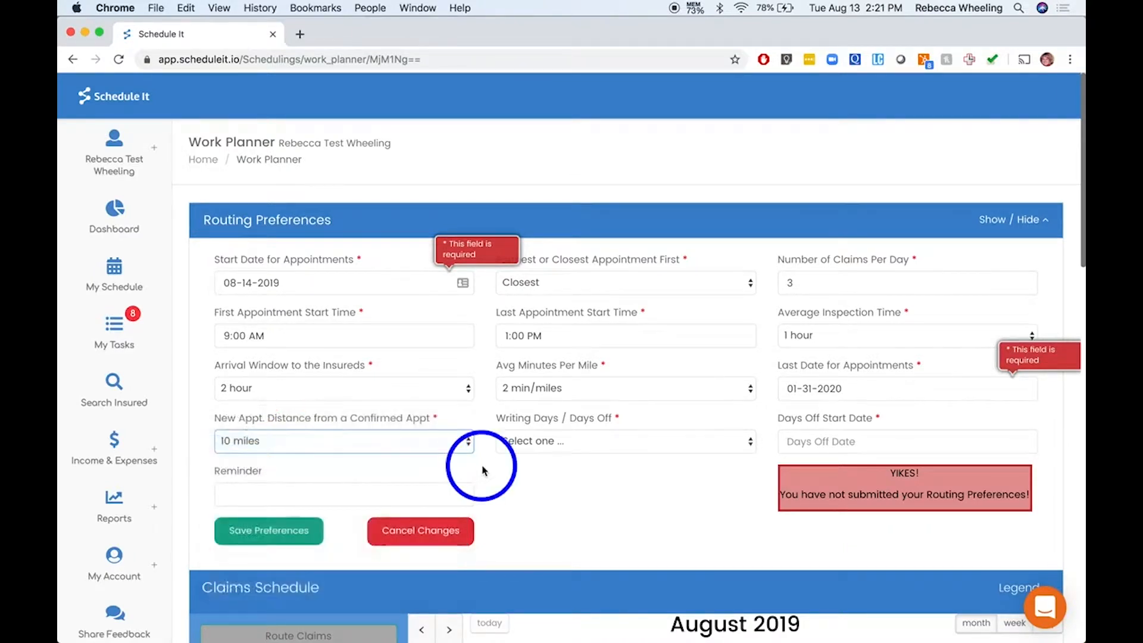
- Set the new appointment distance from a confirmed appointment to 50 miles
left_click(270, 444)
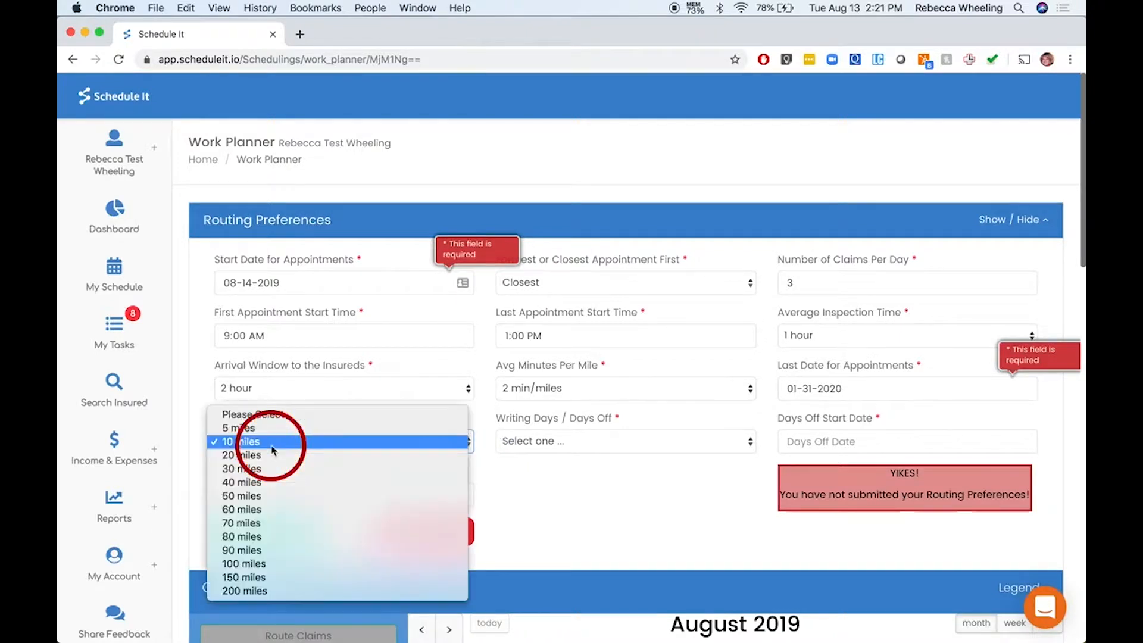
left_click(267, 496)
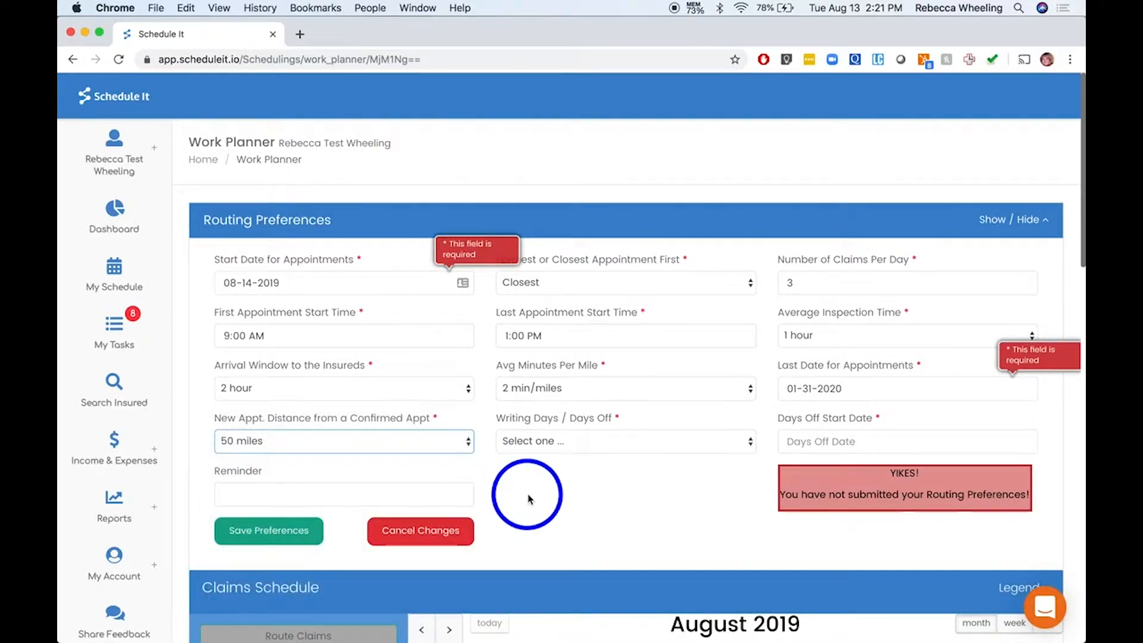
- Try Specific Days for the writing days / days off, selecting Sunday and Friday
left_click(583, 442)
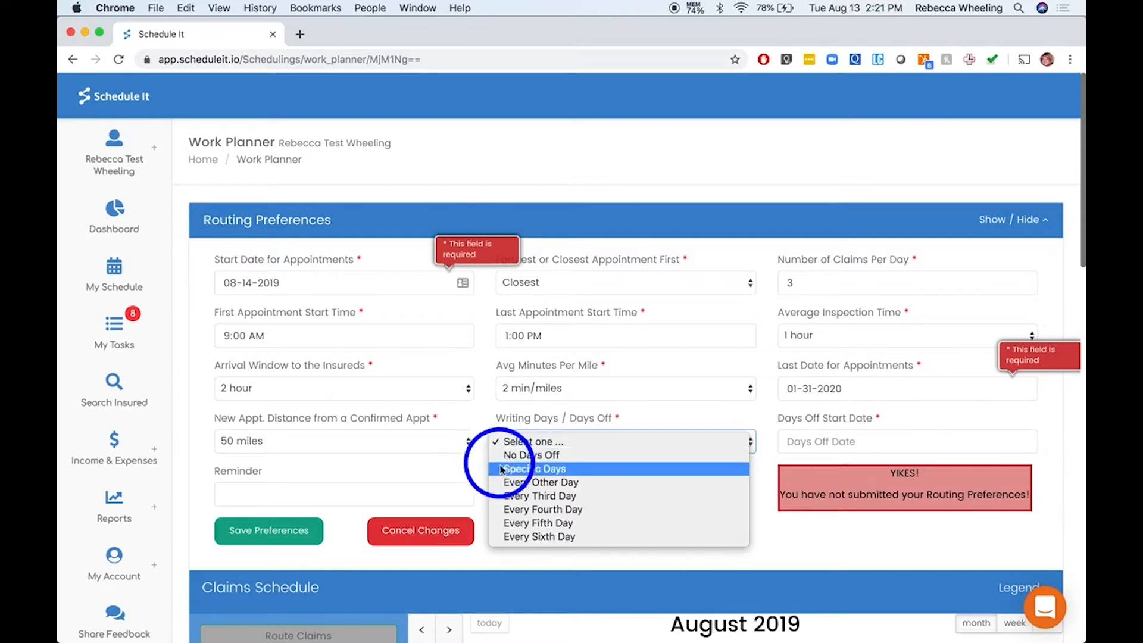
left_click(503, 469)
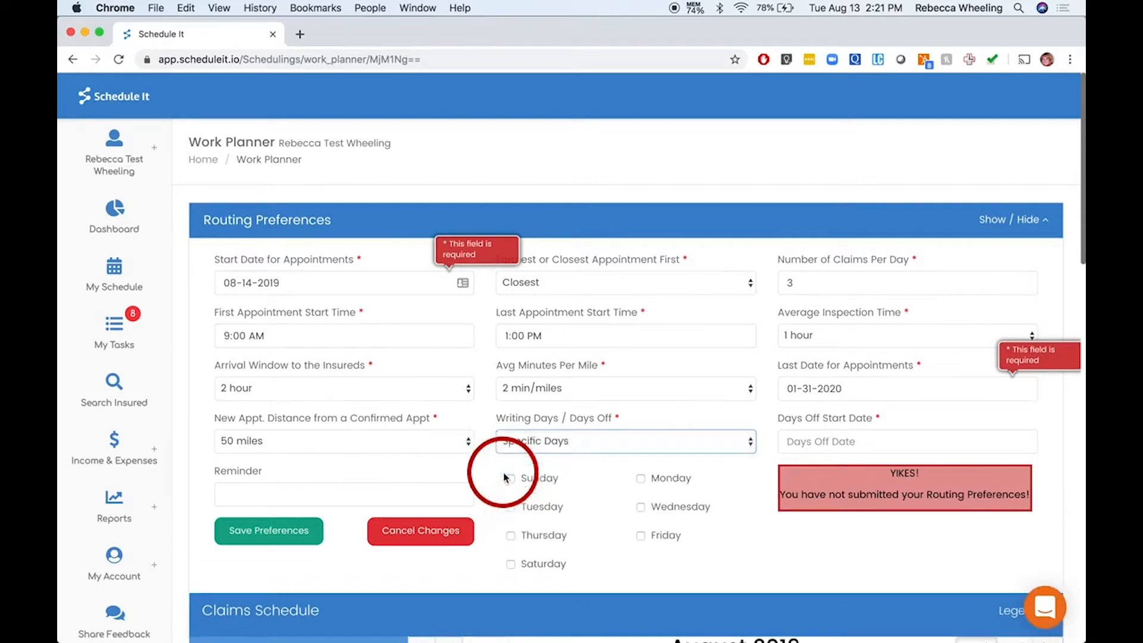
left_click(552, 485)
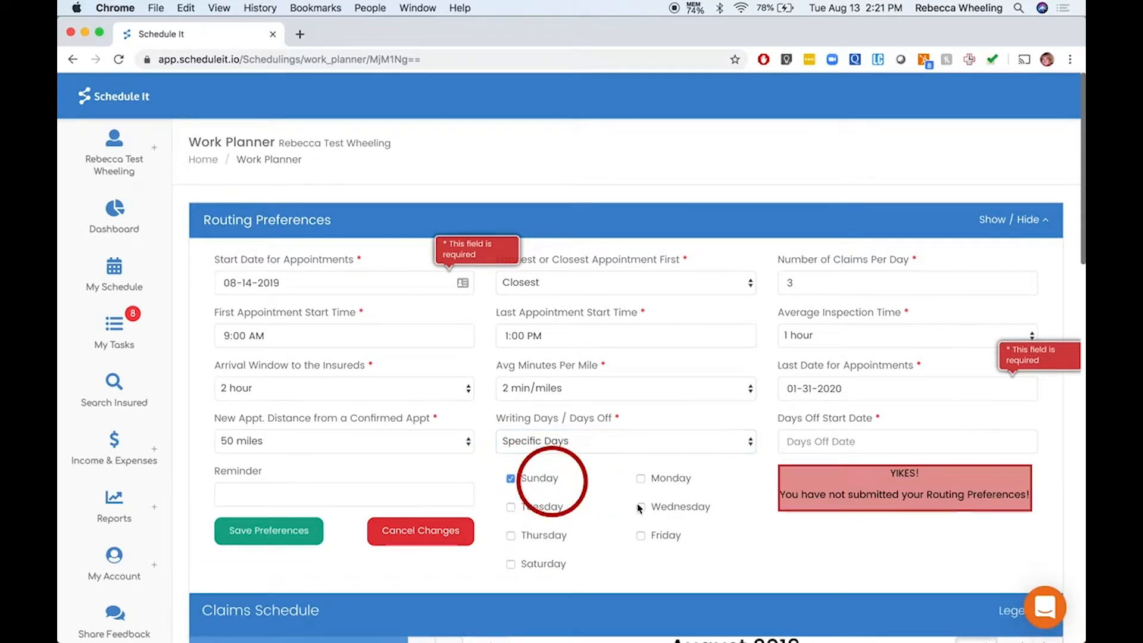
left_click(647, 512)
left_click(639, 511)
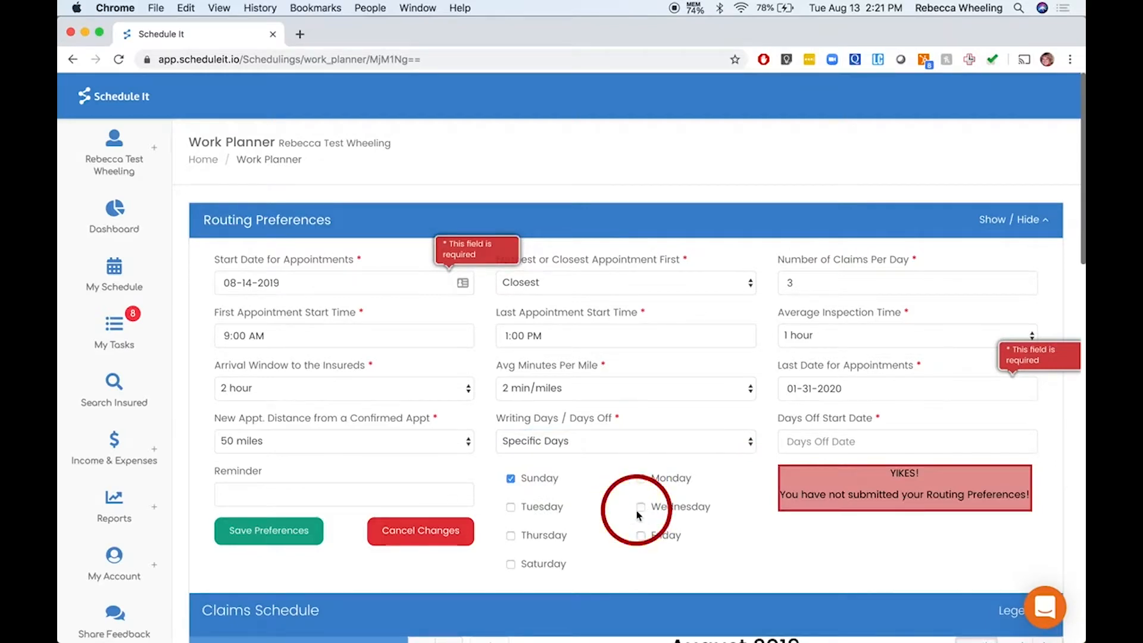
left_click(641, 539)
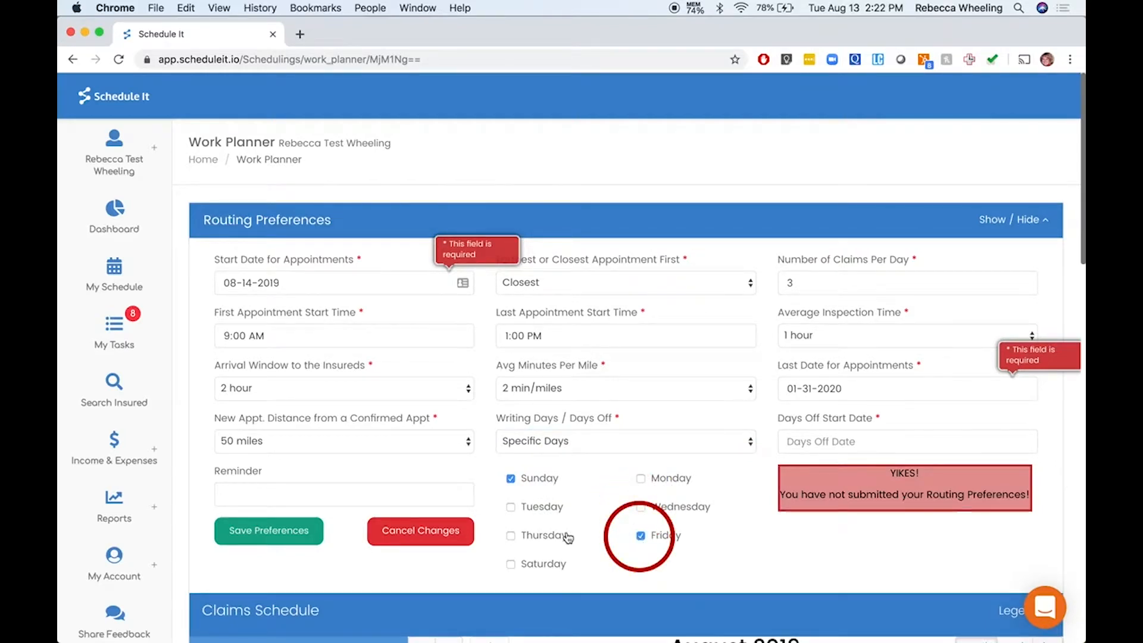
- Set the writing days / days off to Every Third Day with a days off start date of 08-17-2019
left_click(567, 435)
left_click(541, 469)
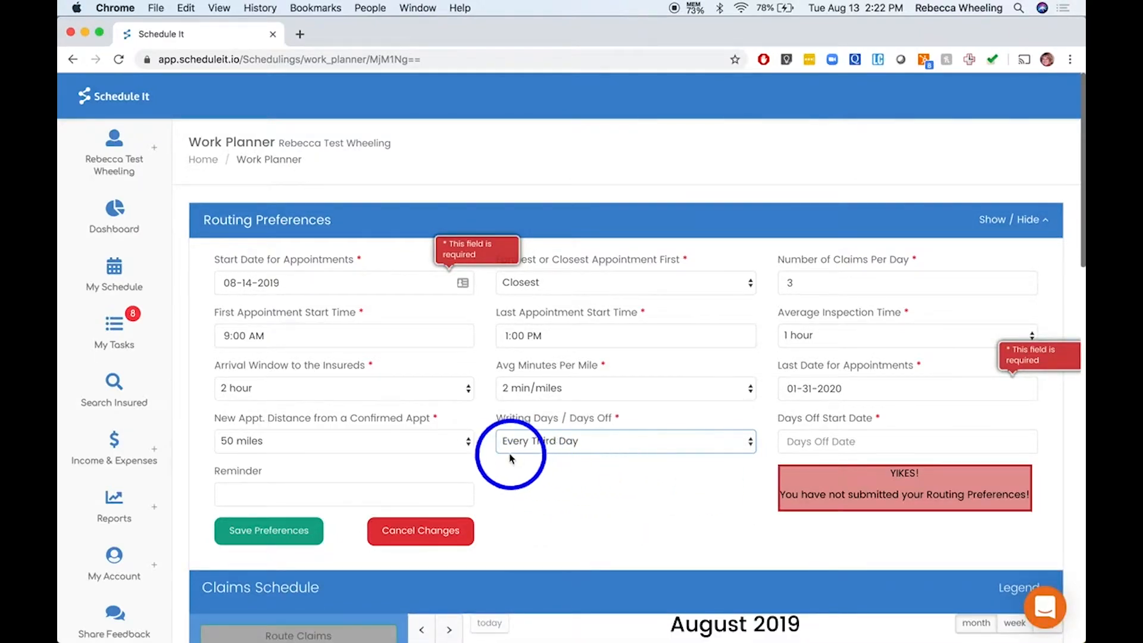
left_click(790, 452)
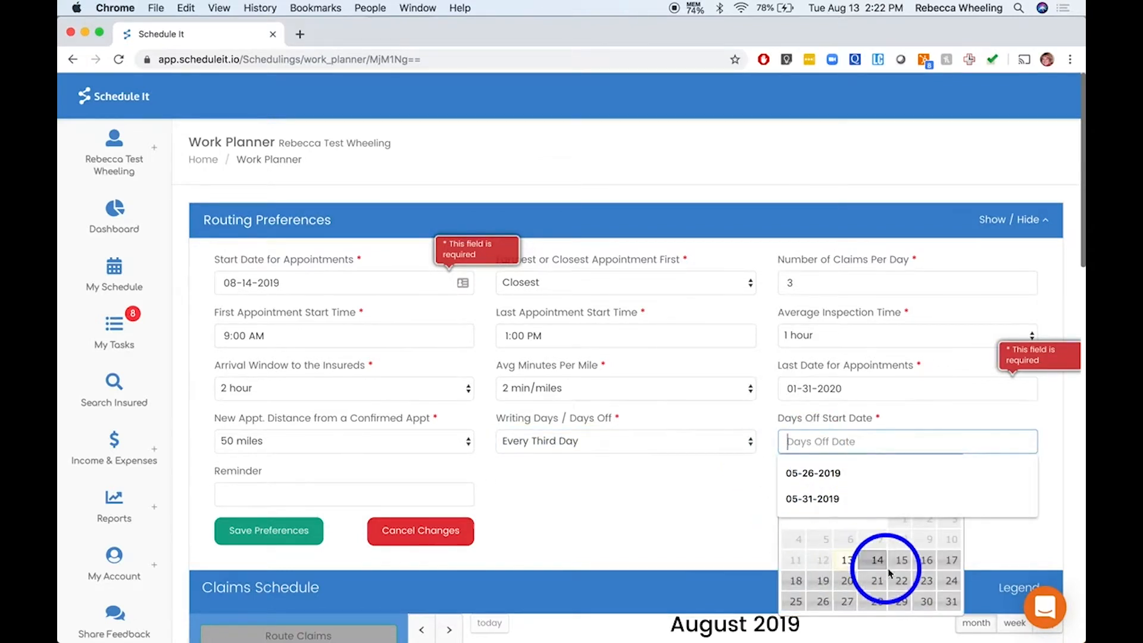
left_click(951, 560)
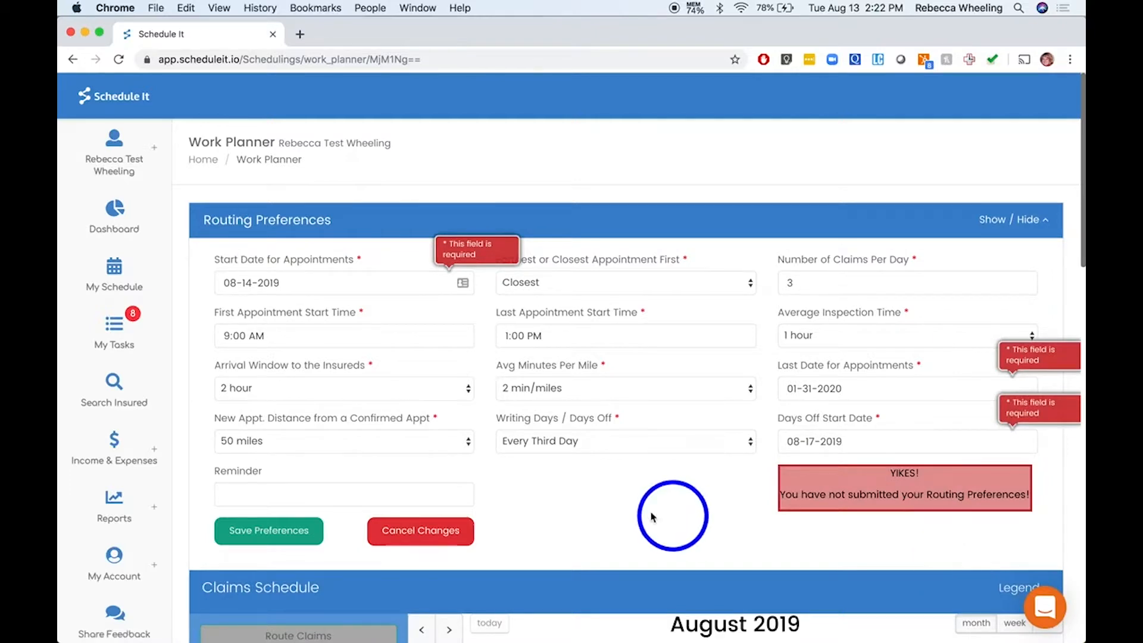
- Save the routing preferences
left_click_drag(584, 502, 614, 503)
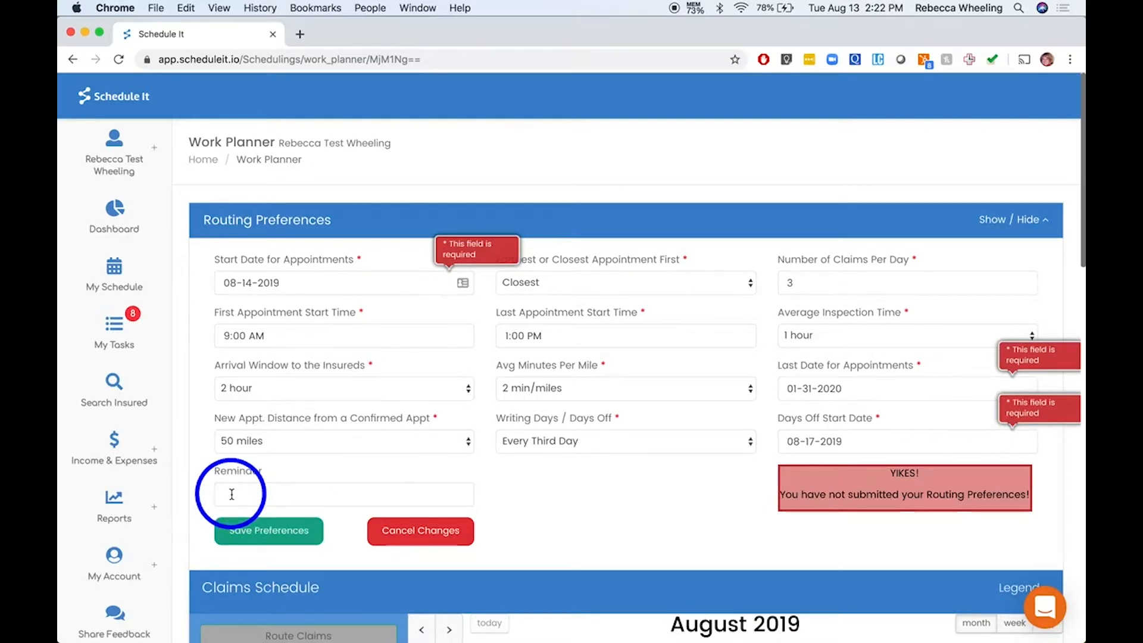
scroll(232, 494, "down", 3)
left_click(299, 431)
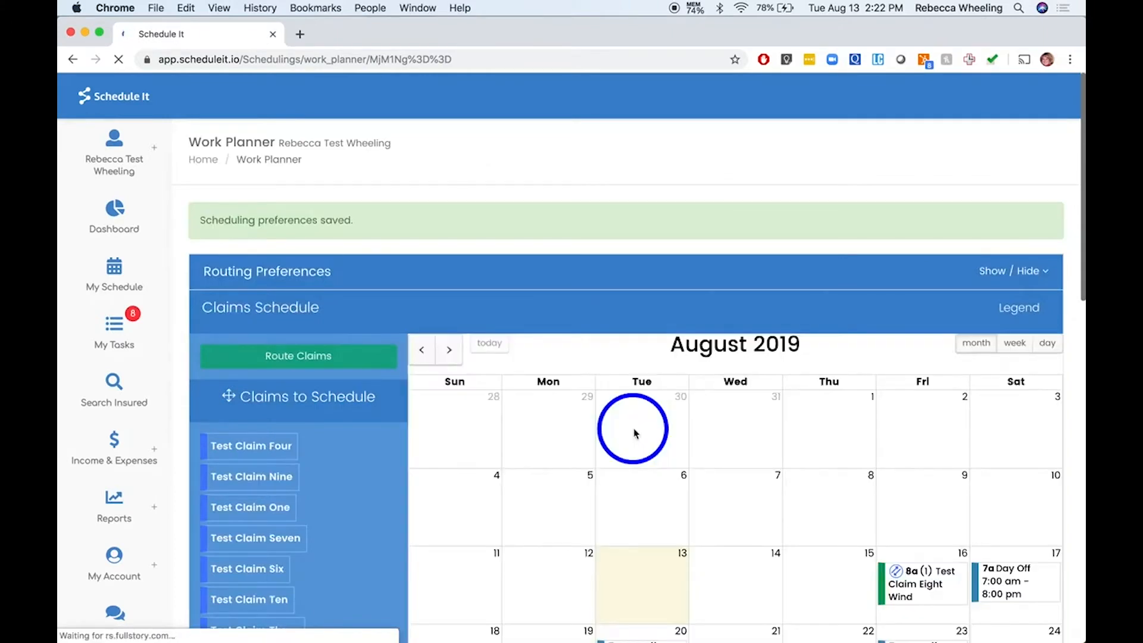
- Examine the days off on the calendar, and inspect the claim locations and the origin marker on the enlarged Route Map
scroll(634, 433, "down", 5)
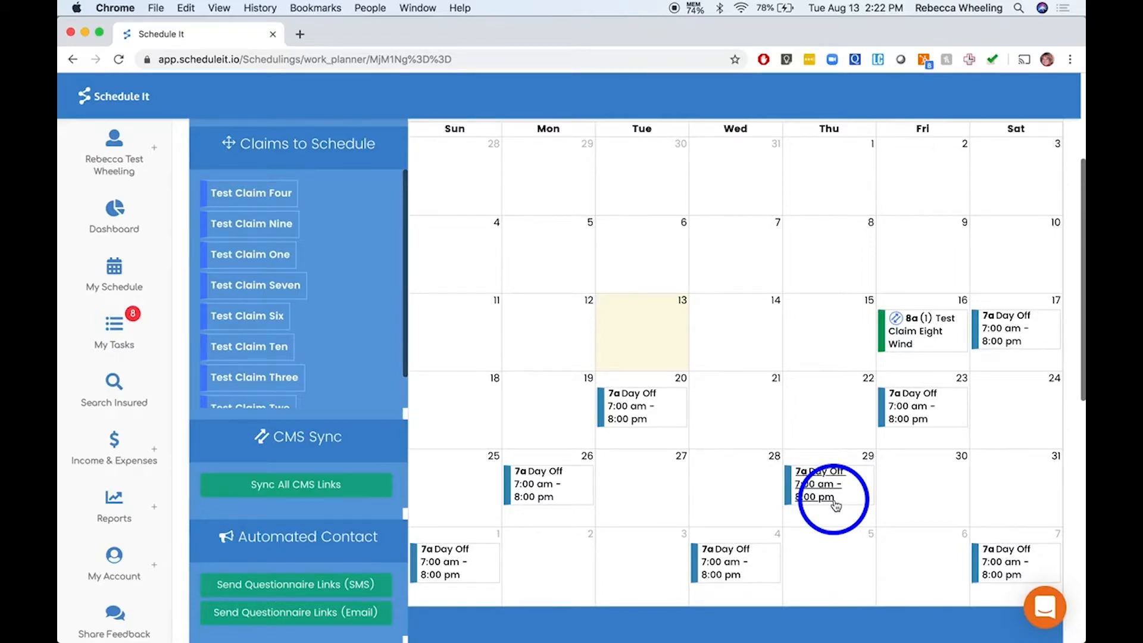
scroll(837, 504, "down", 10)
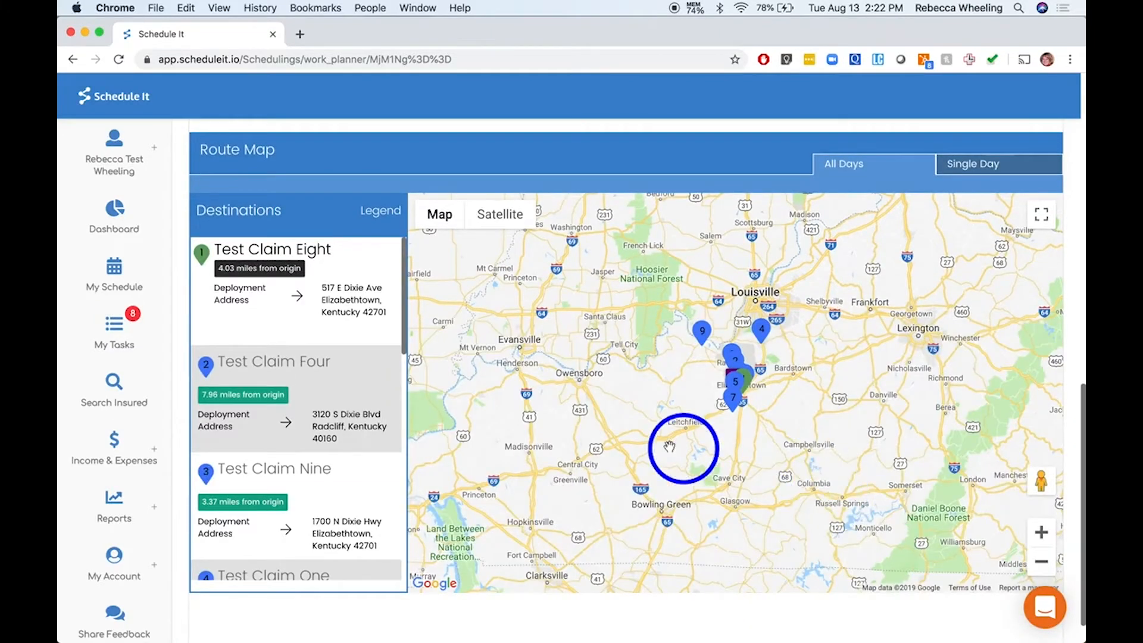
left_click(1041, 533)
left_click(1041, 533)
left_click(1040, 532)
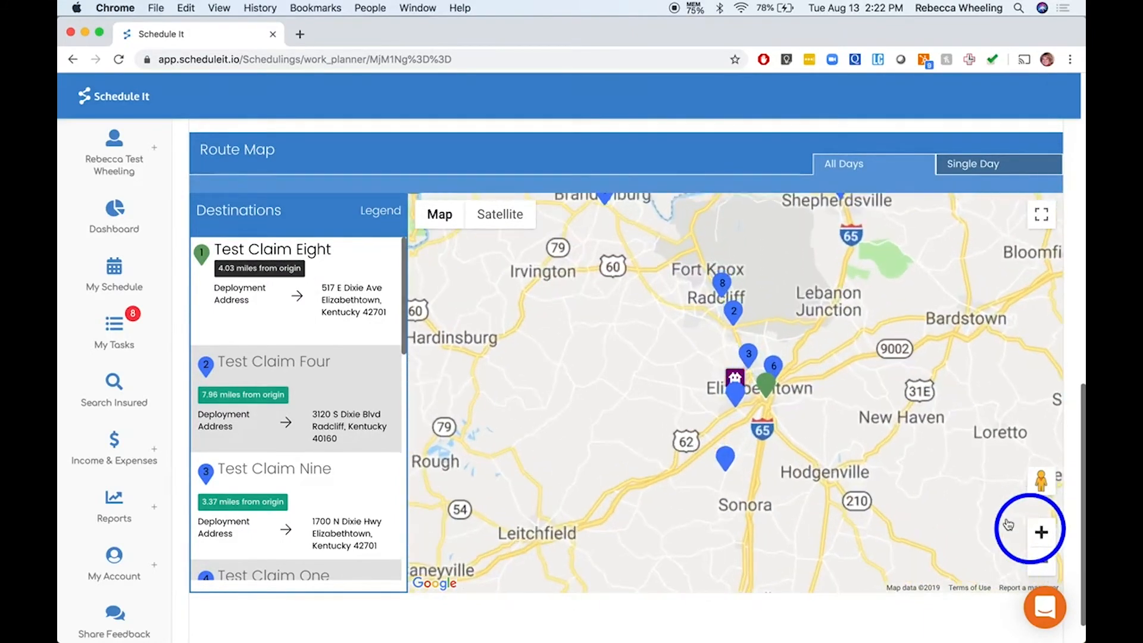
left_click(736, 378)
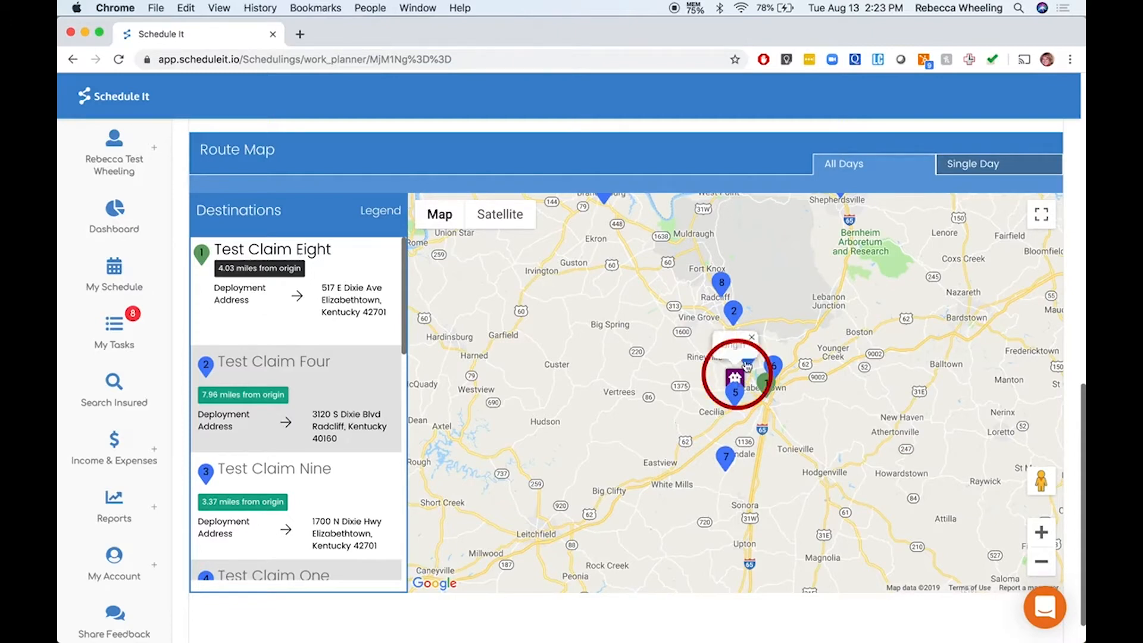
left_click(751, 338)
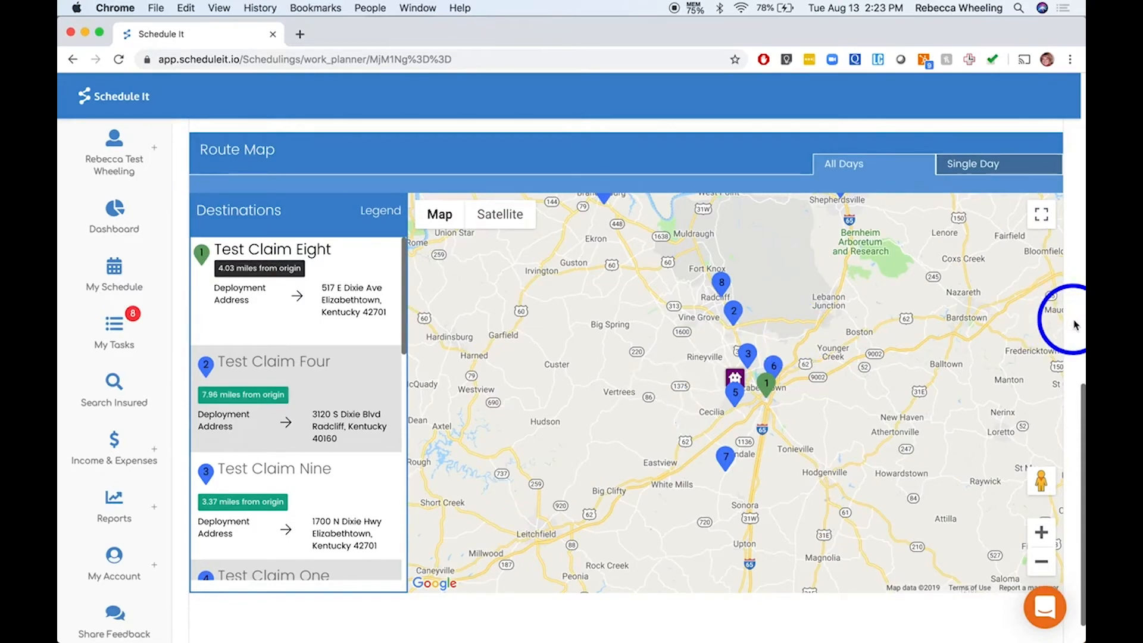
- Expand the Routing Preferences to check the saved settings, and collapse them again
scroll(1075, 324, "up", 10)
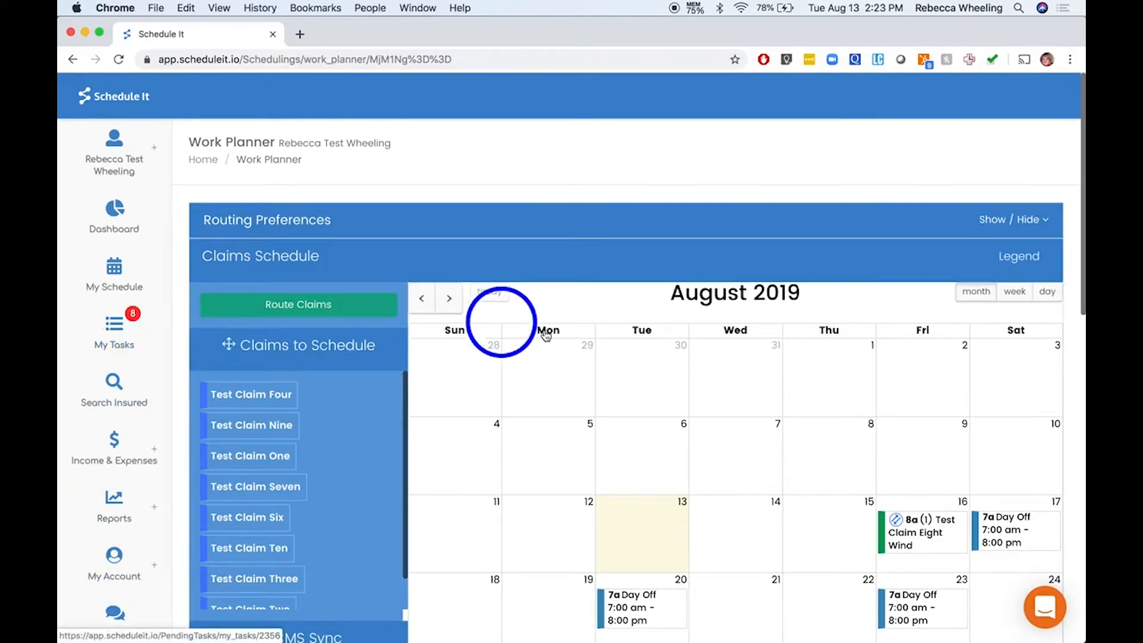
left_click(562, 213)
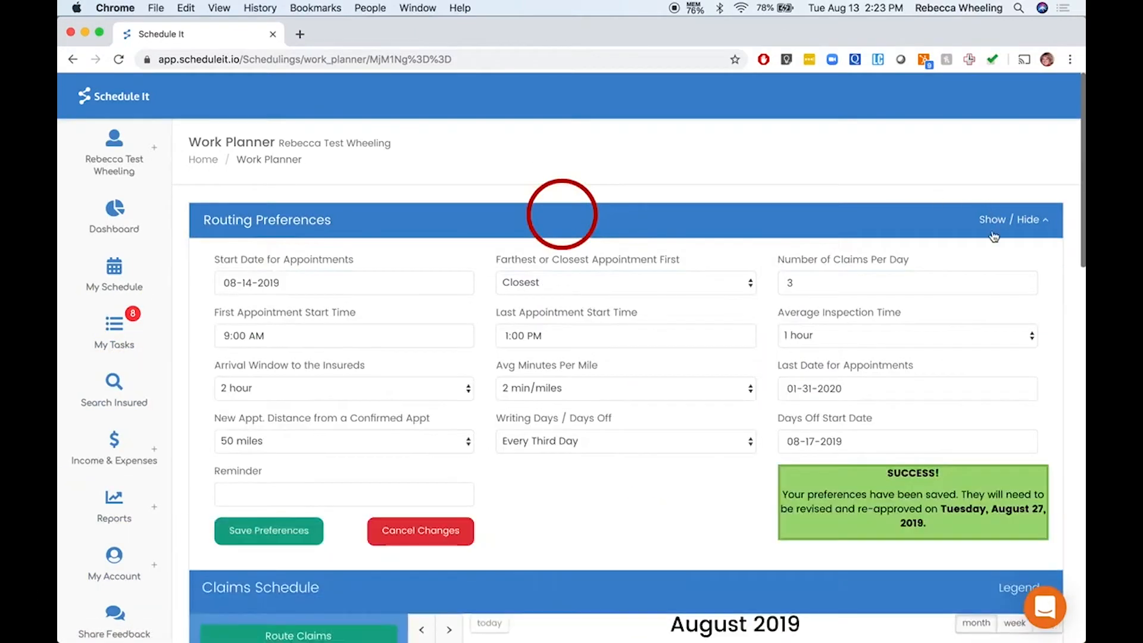
left_click(702, 222)
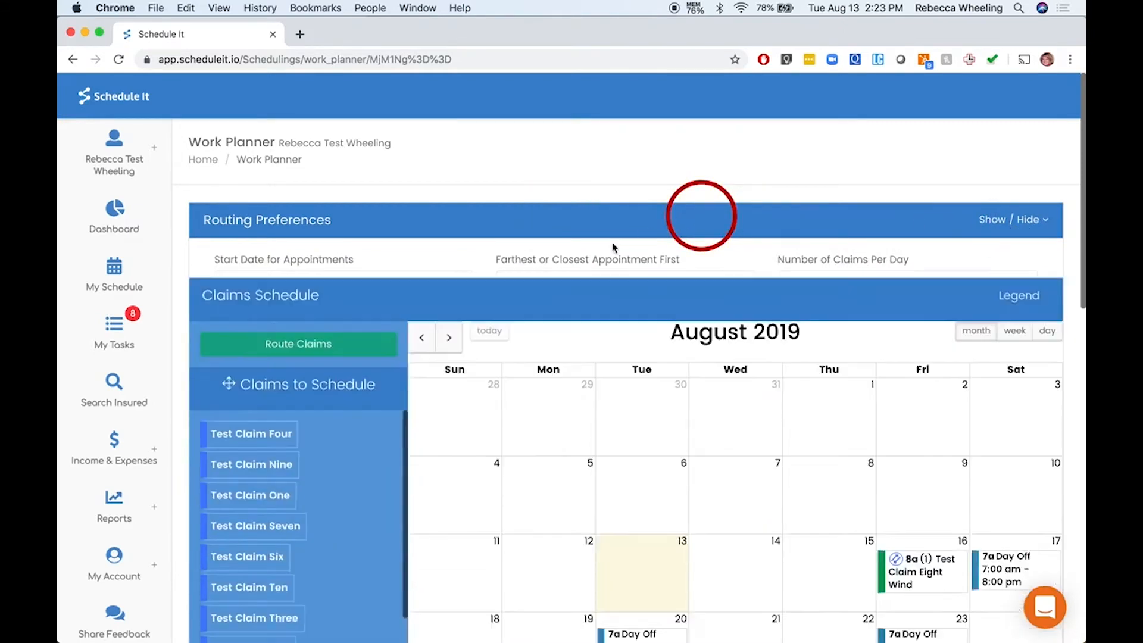
- Look over the calendar and the Route Map, and show the legend of the Claims Schedule
scroll(908, 625, "down", 8)
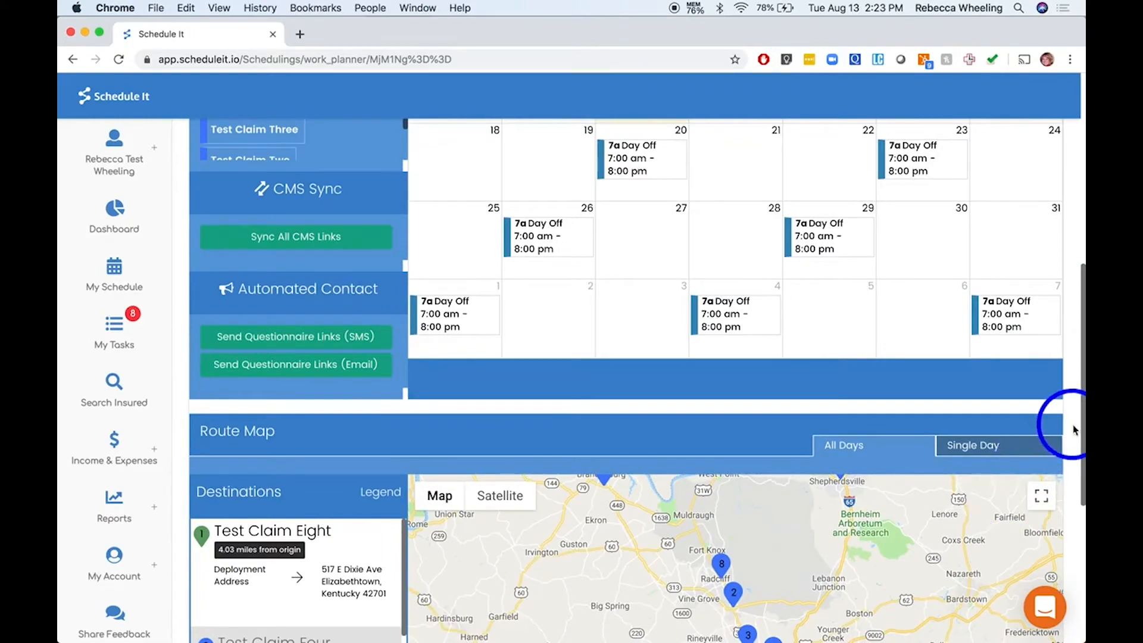
scroll(1075, 424, "down", 6)
scroll(1076, 425, "up", 7)
scroll(1075, 428, "up", 7)
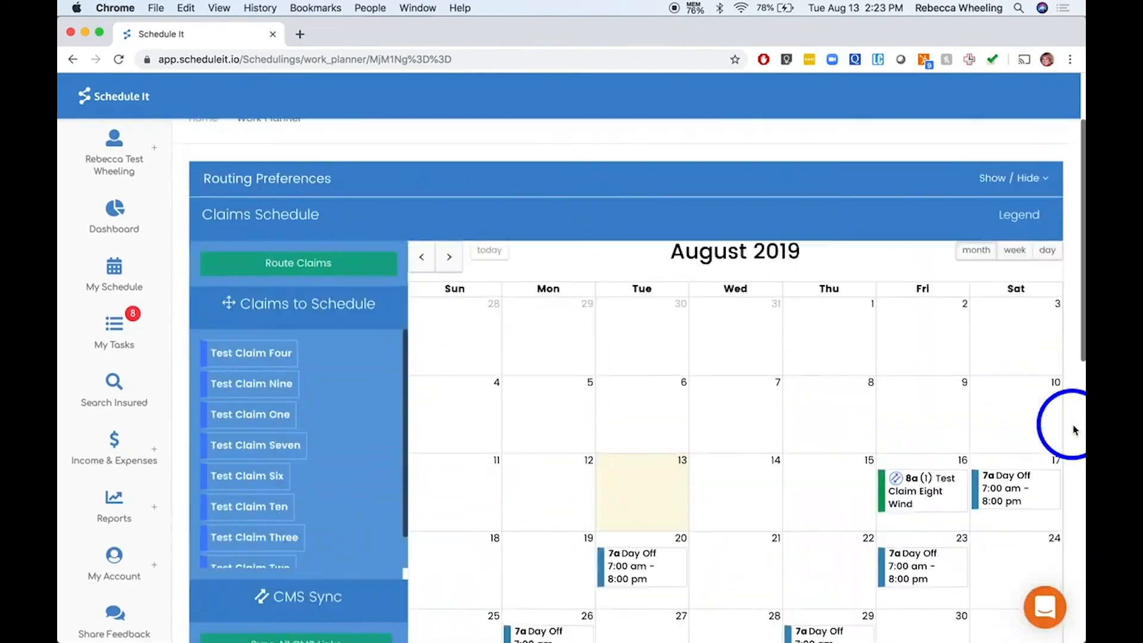
left_click(1021, 258)
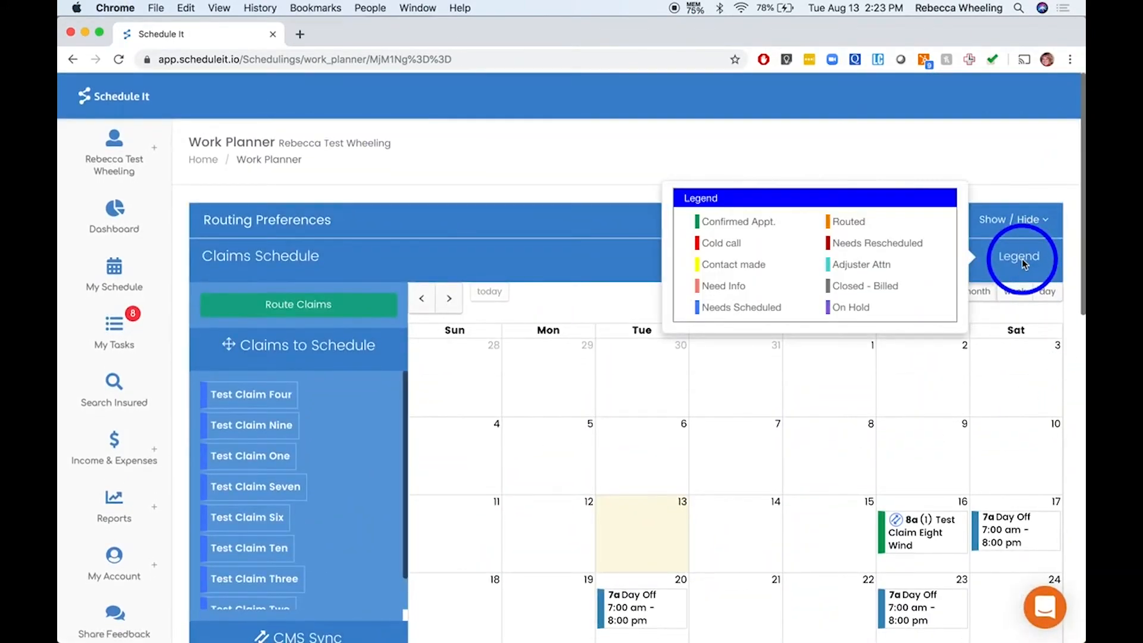